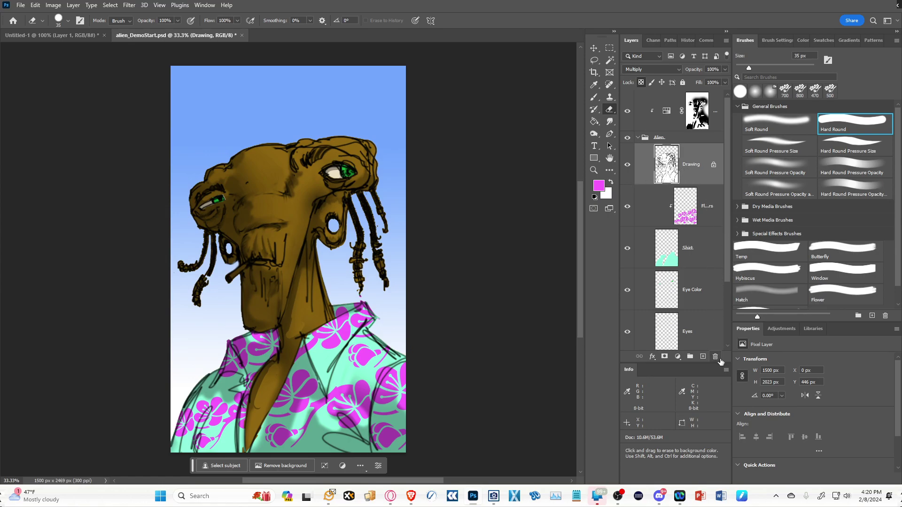
Add a new layer above the Drawing layer and name it Cigarette.
click(704, 357)
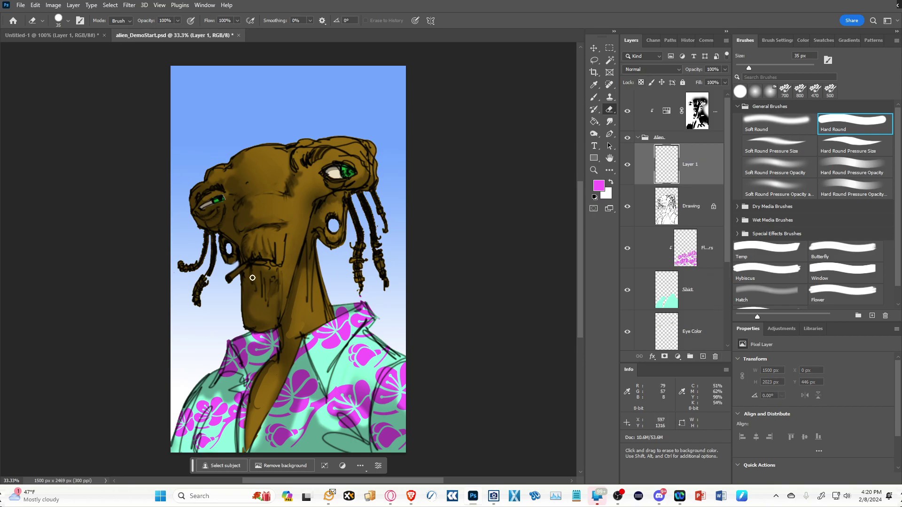
double_click(700, 169)
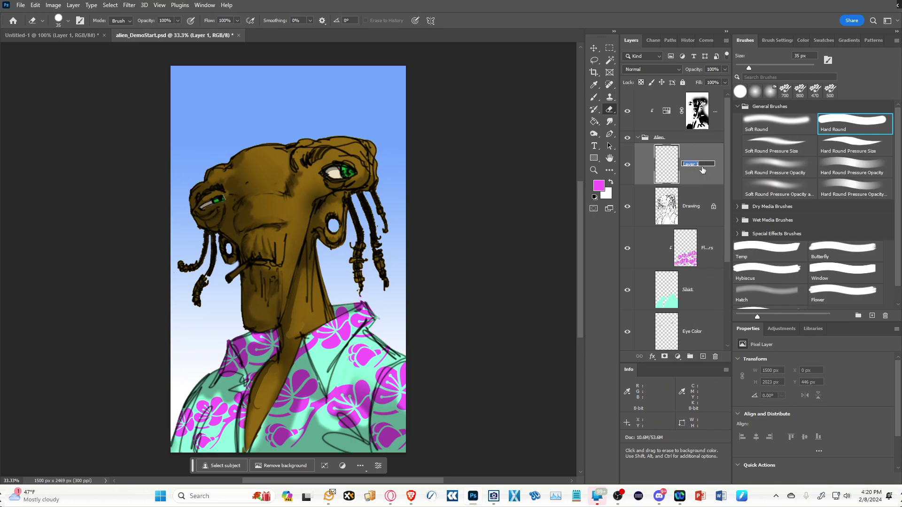
text(Cigarette)
key(Return)
Clip the Cigarette layer to the Drawing layer beneath it.
key(alt)
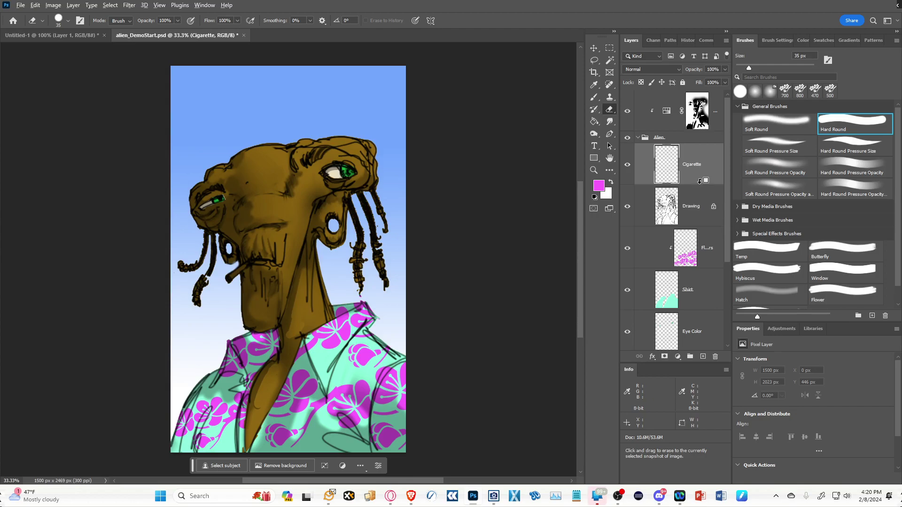
scroll(700, 182, up, 1)
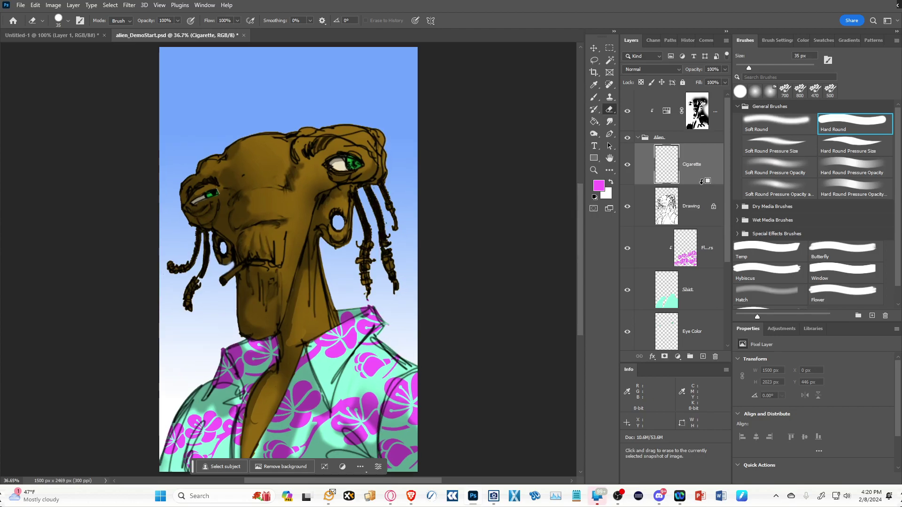
alt+click(704, 185)
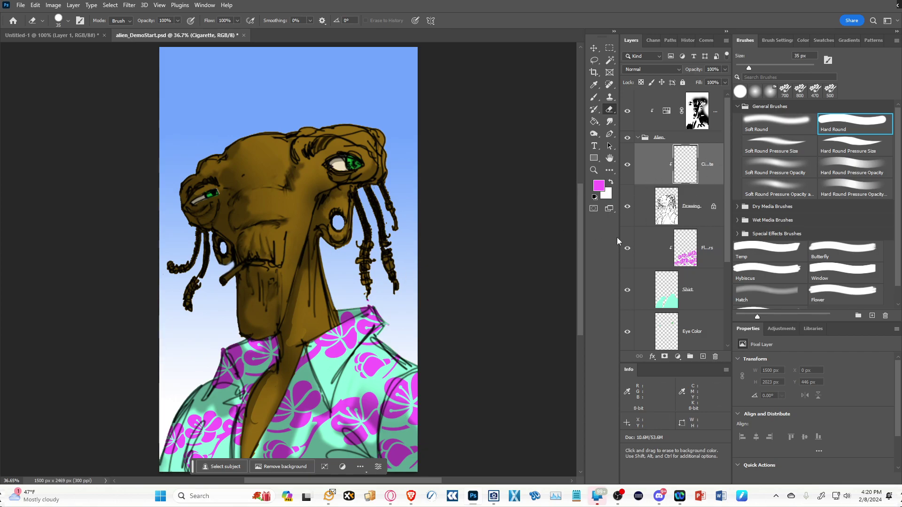
Switch to the Brush tool and set the foreground colour to pure red (ff0000).
click(594, 99)
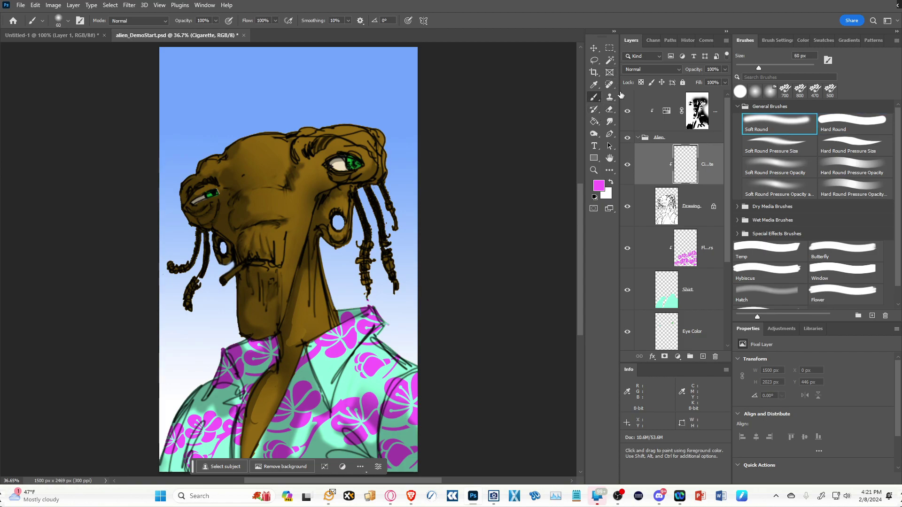
click(599, 186)
click(506, 166)
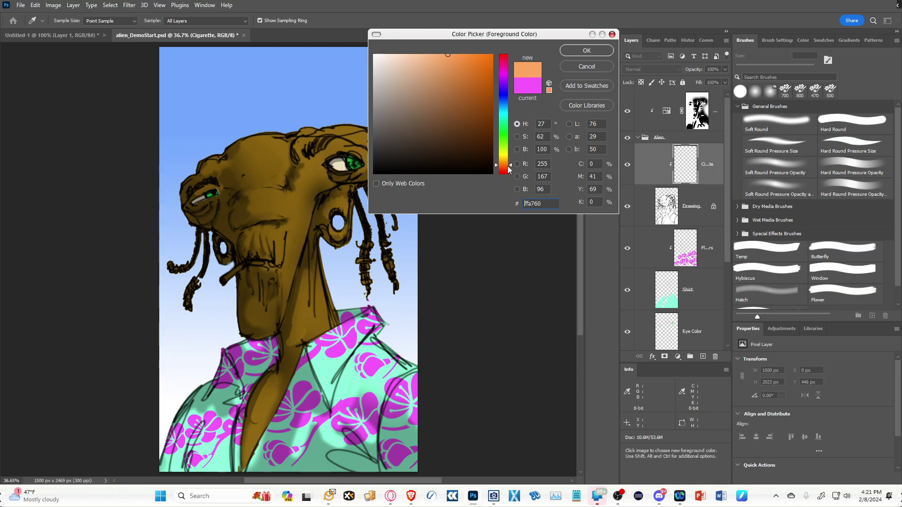
drag(506, 166, 508, 173)
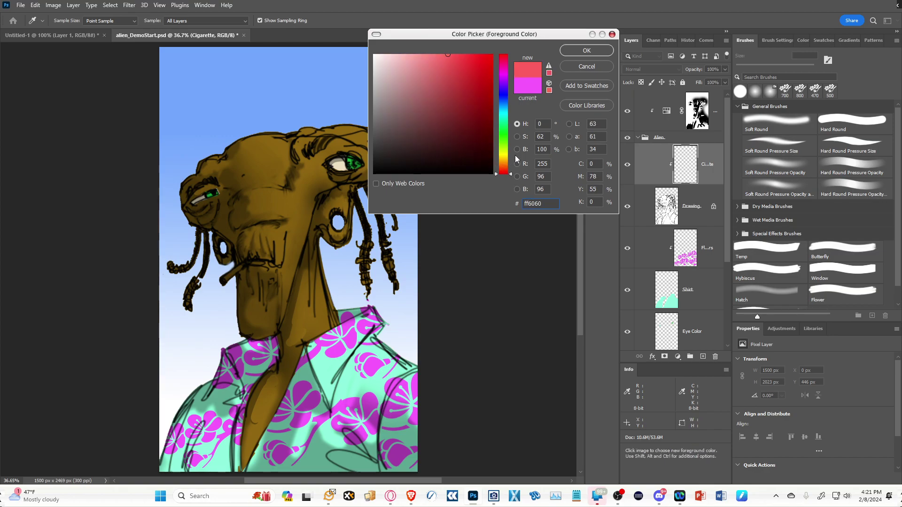
click(481, 71)
click(589, 51)
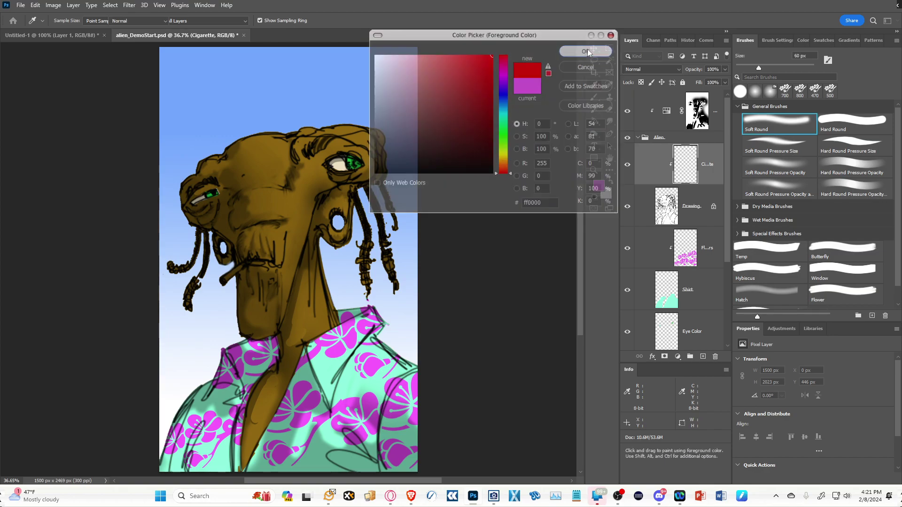
Try three diagonal red strokes across the alien's head with a 125 px Soft Round brush, and undo them.
key(bracketright)
key(bracketright)
key(bracketright)
key(bracketright)
key(bracketright)
drag(189, 224, 257, 132)
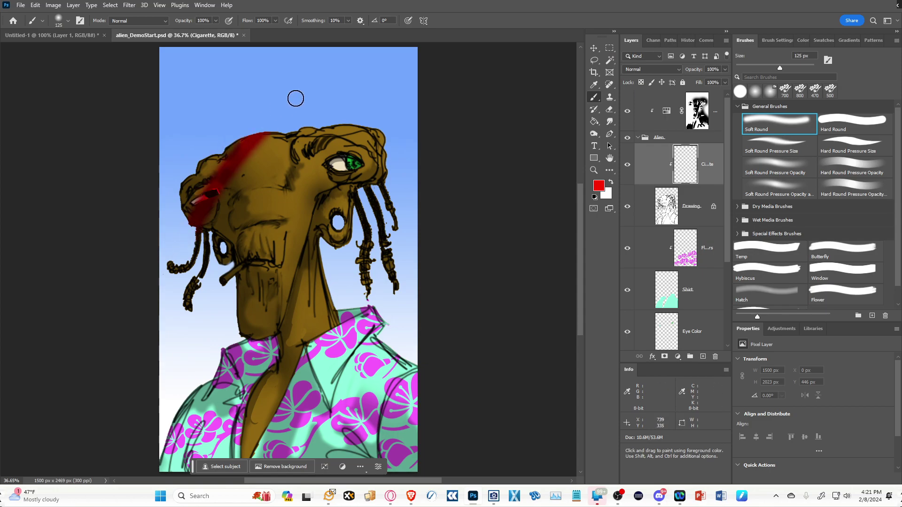
drag(317, 134, 228, 263)
drag(248, 296, 385, 162)
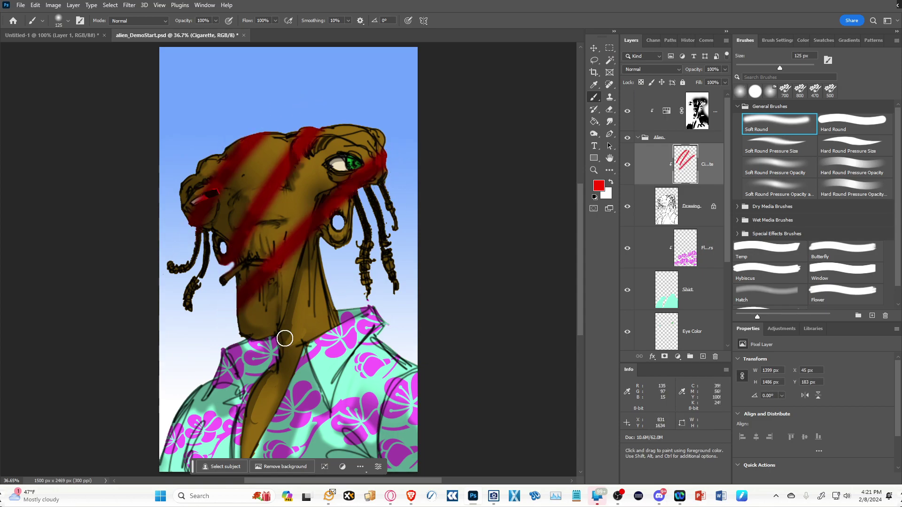
key(ctrl+z)
key(ctrl+z)
key(ctrl+z)
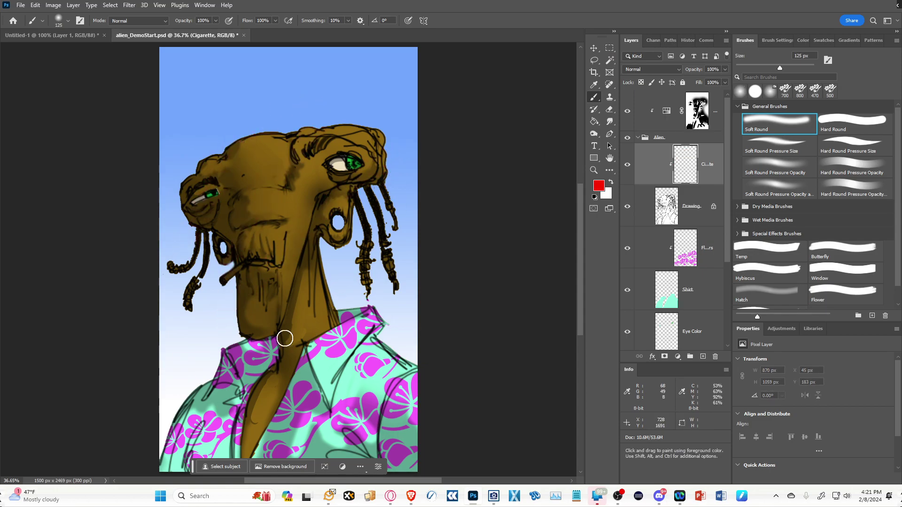
Choose the Hard Round brush, try three diagonal red strokes across the alien's head, and undo them.
click(864, 123)
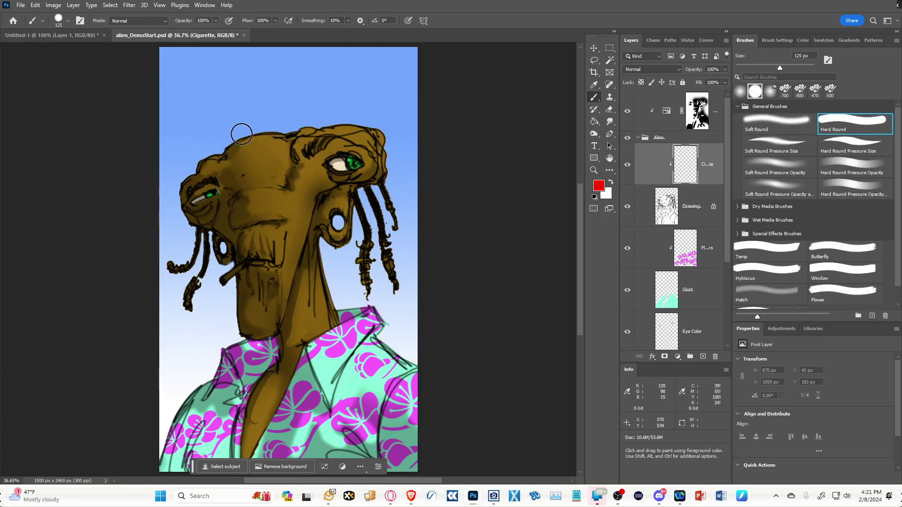
mouse_move(253, 139)
mouse_down()
mouse_move(273, 143)
mouse_move(358, 219)
mouse_up()
drag(349, 129, 395, 227)
drag(209, 167, 348, 313)
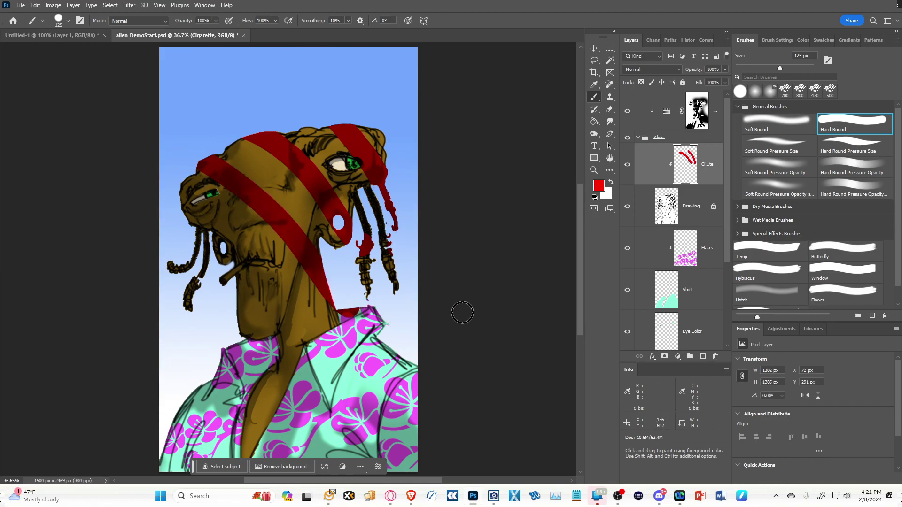
key(ctrl+z)
key(ctrl+z)
key(ctrl+z)
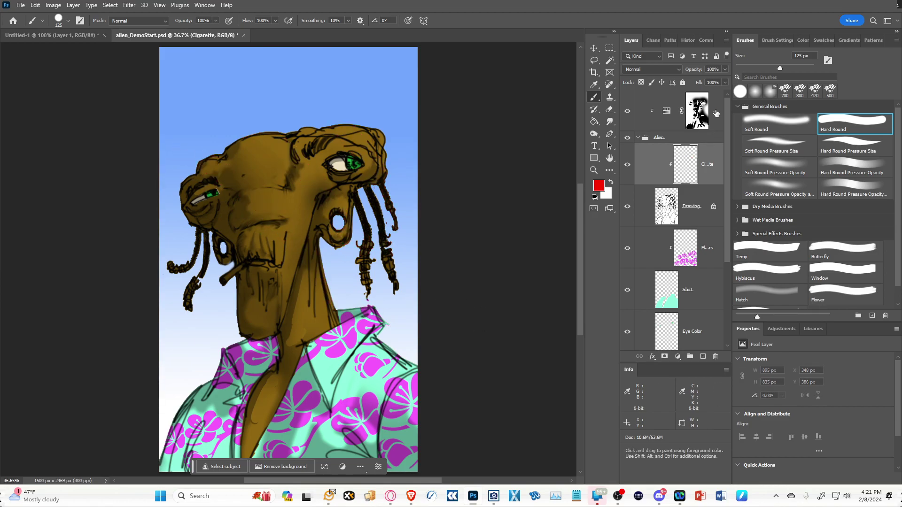
Paint a red band across the face below the eyes and toggle the masked adjustment layer's visibility to compare its shading effect.
drag(195, 218, 383, 197)
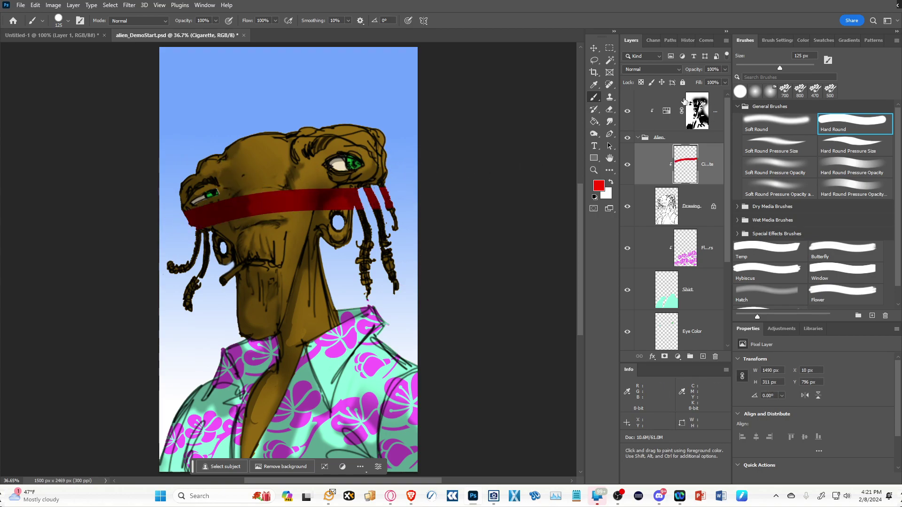
click(628, 113)
click(629, 112)
click(628, 113)
click(628, 112)
click(628, 113)
click(628, 112)
Undo the red band painted across the alien's face.
key(ctrl+z)
key(ctrl+z)
key(ctrl+z)
key(ctrl+z)
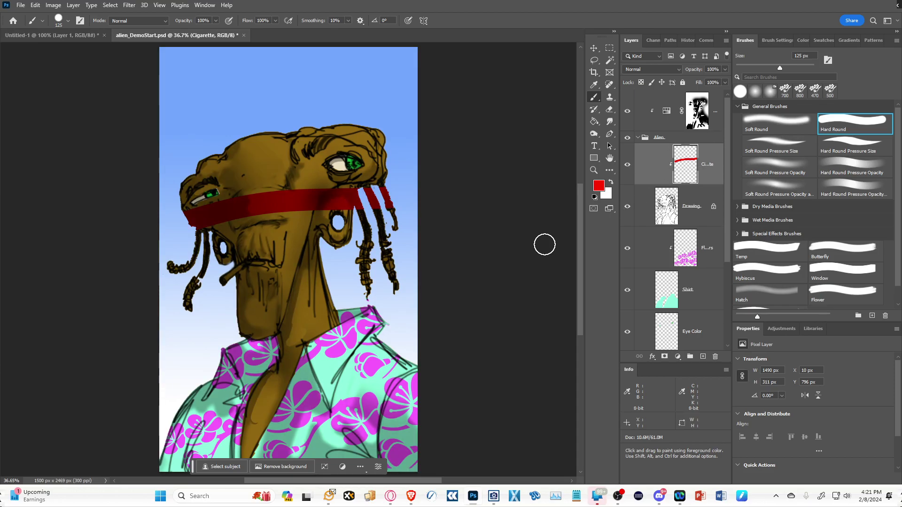
key(ctrl+z)
key(ctrl+z)
key(ctrl+z)
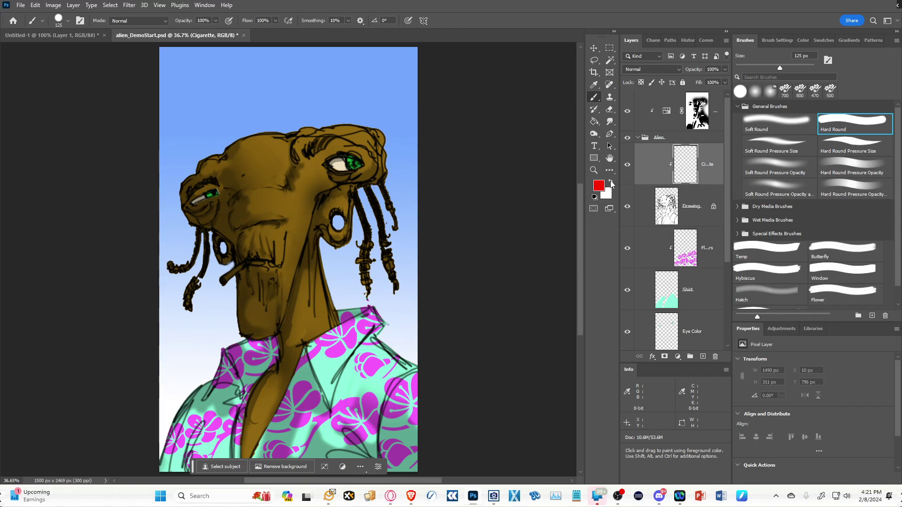
Make white the foreground colour and reduce the brush size to 40 px.
click(611, 182)
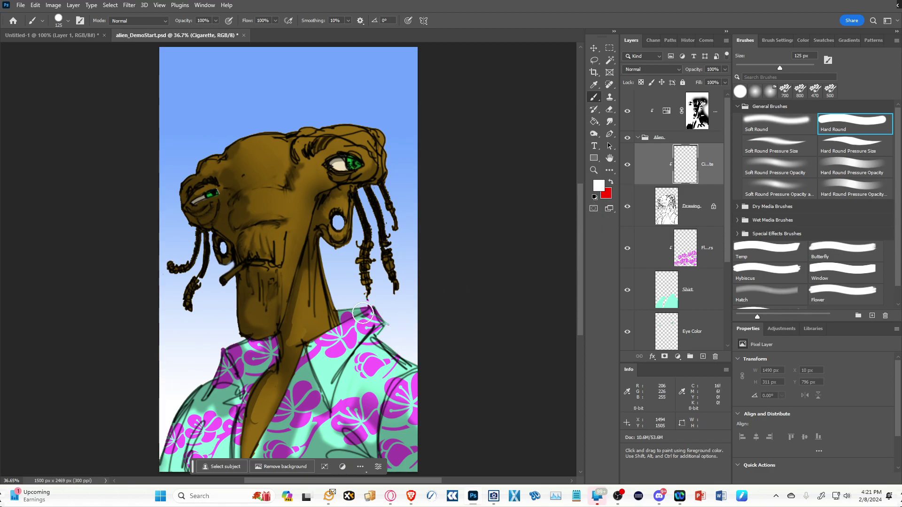
key(bracketleft)
key(bracketleft)
key(bracketleft)
key(bracketleft)
key(bracketleft)
key(bracketleft)
key(bracketleft)
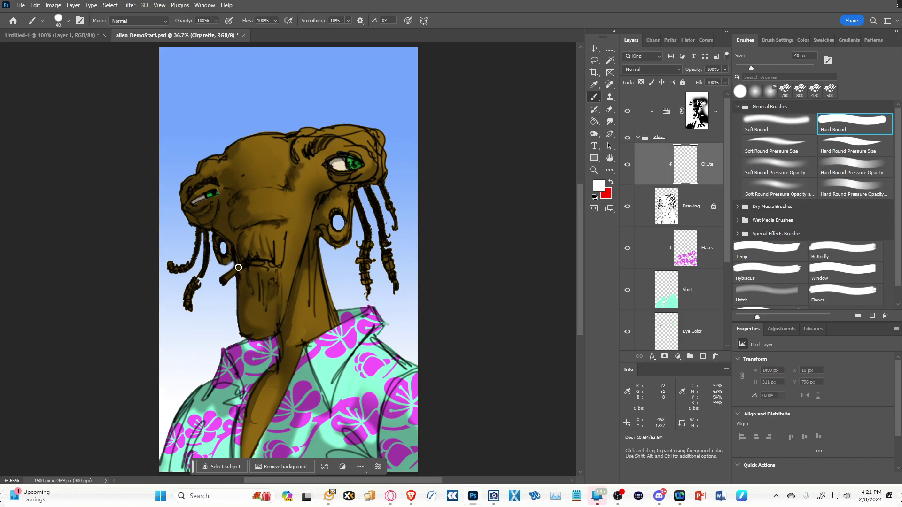
Try painting the cigarette white on the clipped Cigarette layer, and undo the strokes.
drag(239, 267, 221, 283)
drag(241, 266, 219, 284)
key(ctrl+z)
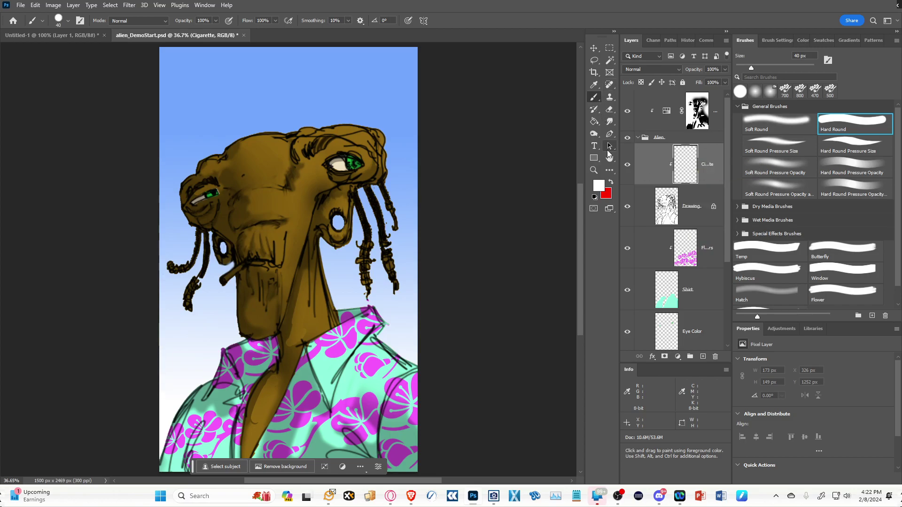
drag(225, 280, 240, 268)
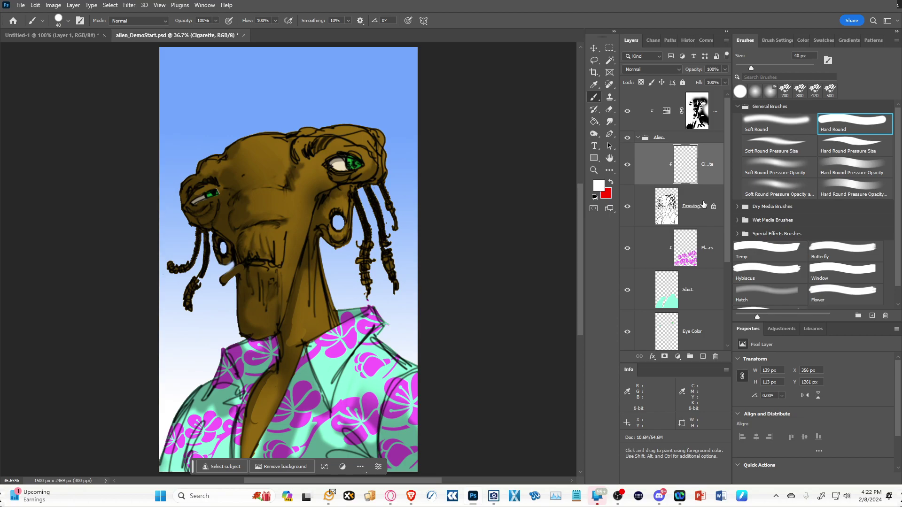
key(ctrl+z)
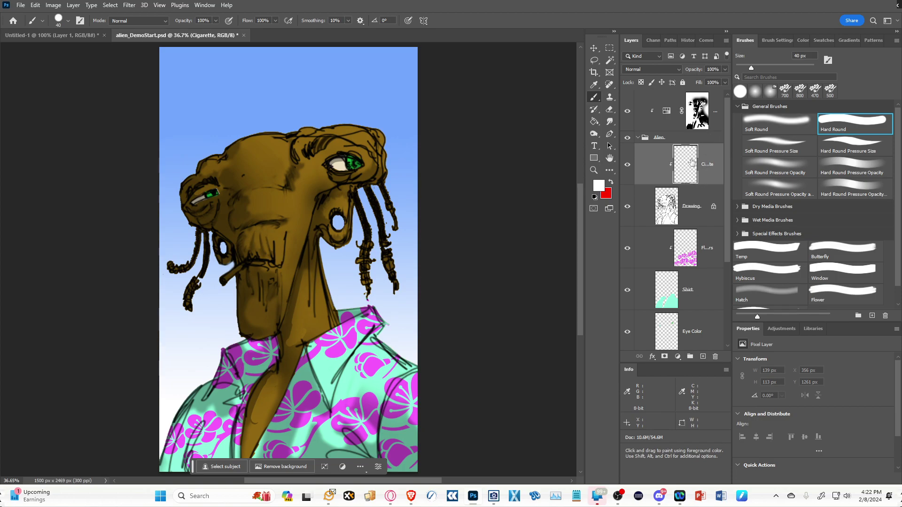
Move the Cigarette layer above the masked adjustment layer and paint the cigarette white with a 30 px brush.
drag(688, 170, 696, 90)
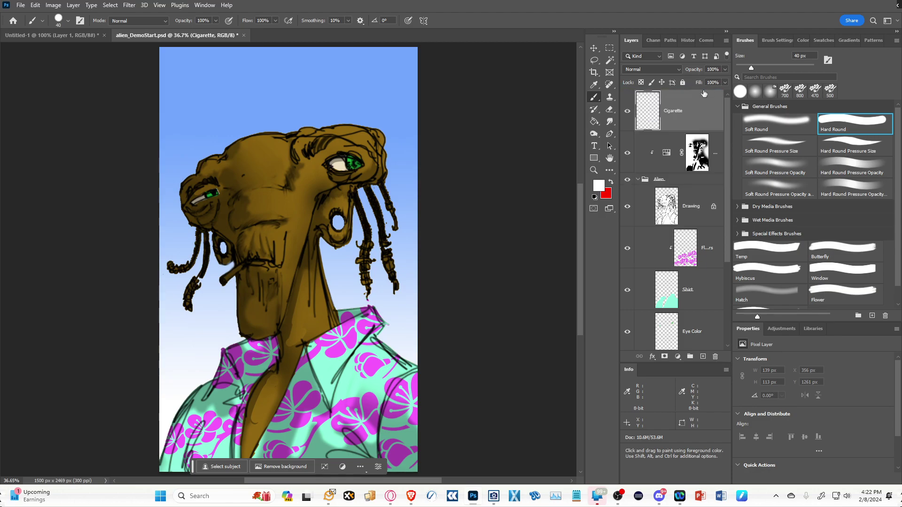
key(bracketleft)
mouse_move(241, 266)
mouse_down()
mouse_move(224, 284)
mouse_move(243, 267)
mouse_up()
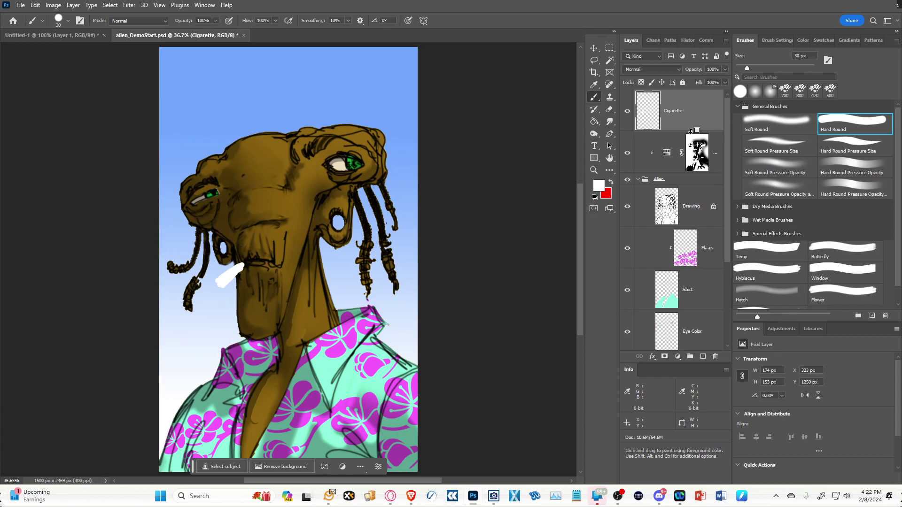
Clip the Cigarette layer to the Alien group, and move it inside the group directly beneath the Drawing layer.
alt+click(684, 130)
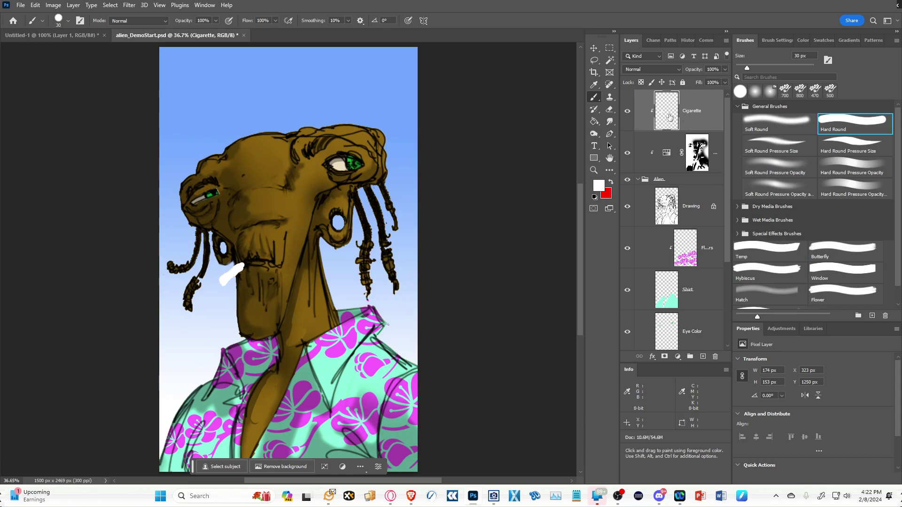
mouse_move(667, 112)
mouse_down()
mouse_move(665, 230)
mouse_move(666, 220)
mouse_up()
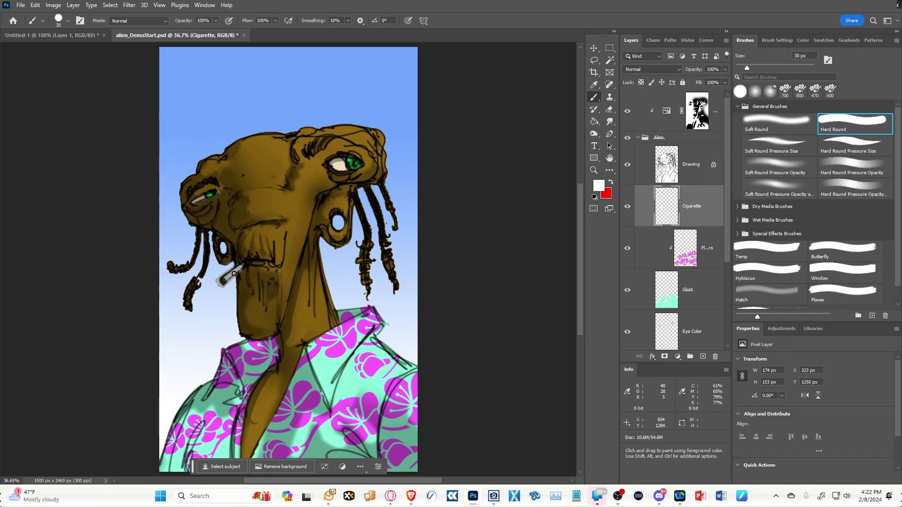
Erase the excess white paint spilling outside the cigarette's outline with the 35 px eraser.
key(e)
click(216, 285)
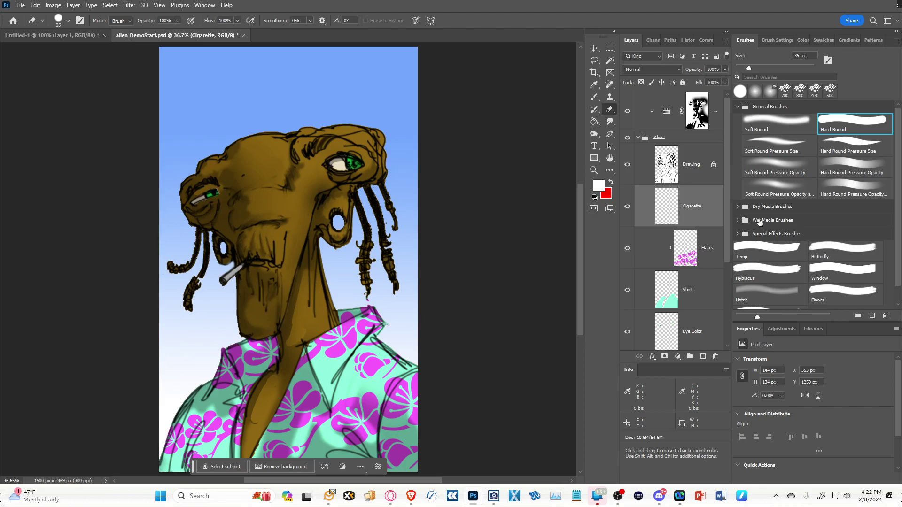
Swap the colours and set the foreground colour to yellow-orange (ffae00).
click(612, 182)
click(599, 186)
click(500, 151)
click(503, 159)
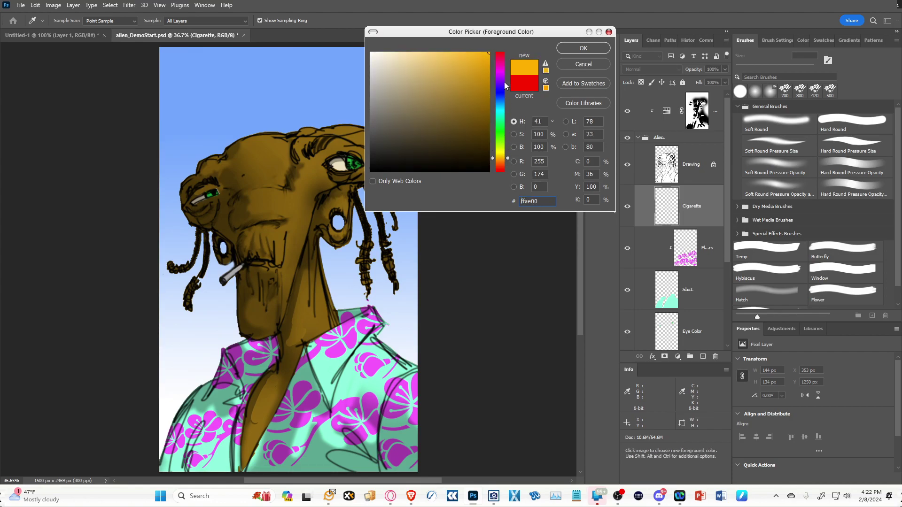
click(577, 51)
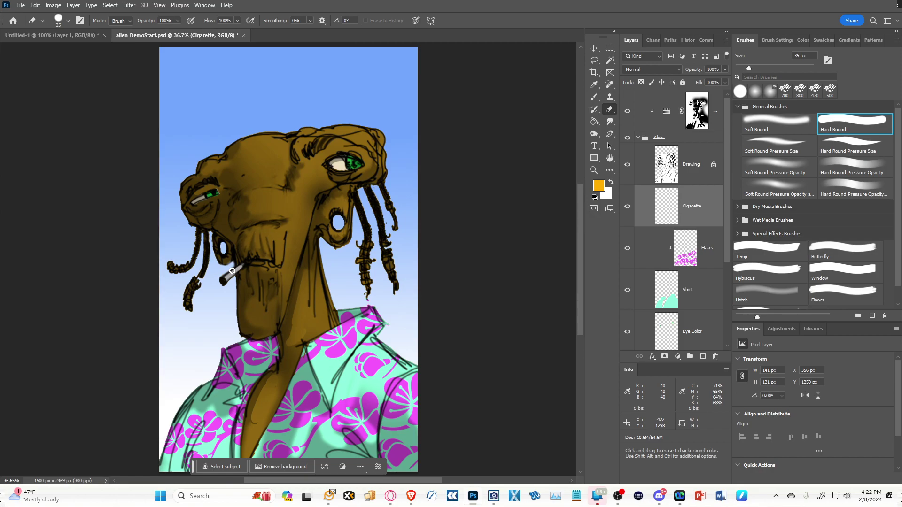
Add a new layer at the top of the Alien group and paint the cigarette's tip orange with a 30 px brush.
click(714, 110)
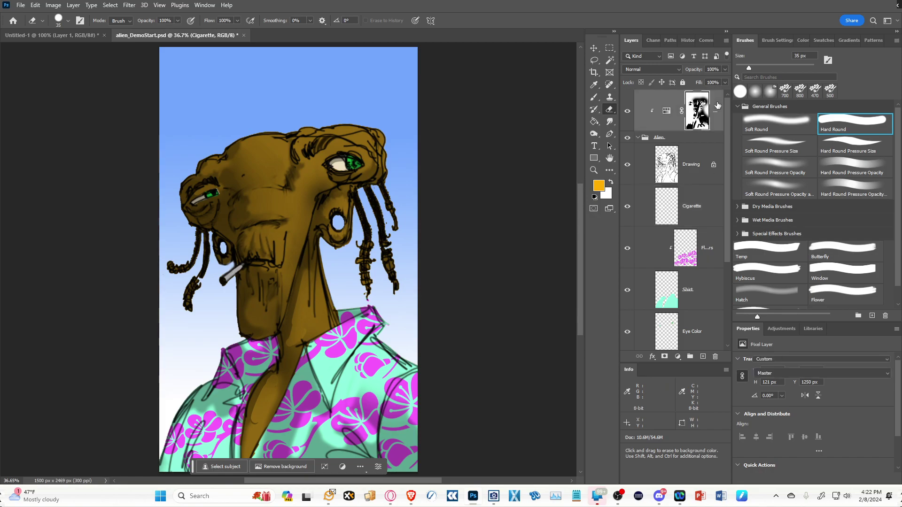
click(703, 357)
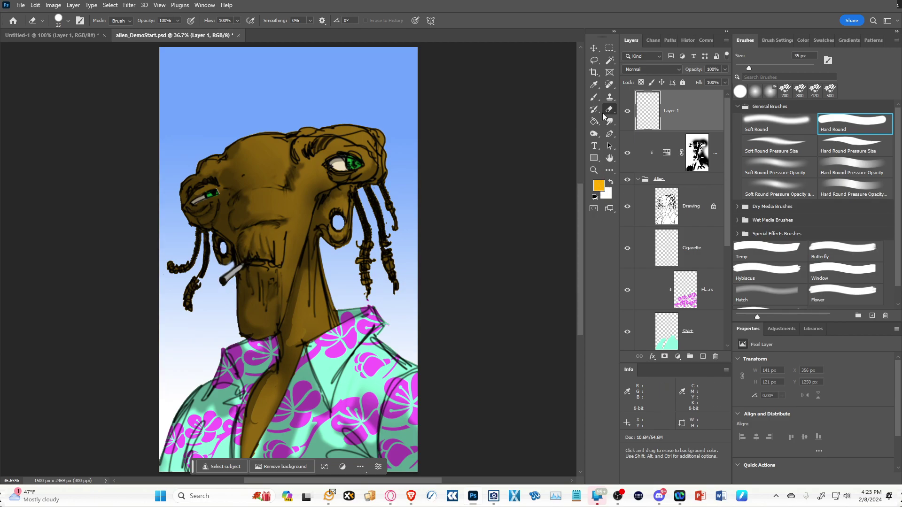
click(594, 97)
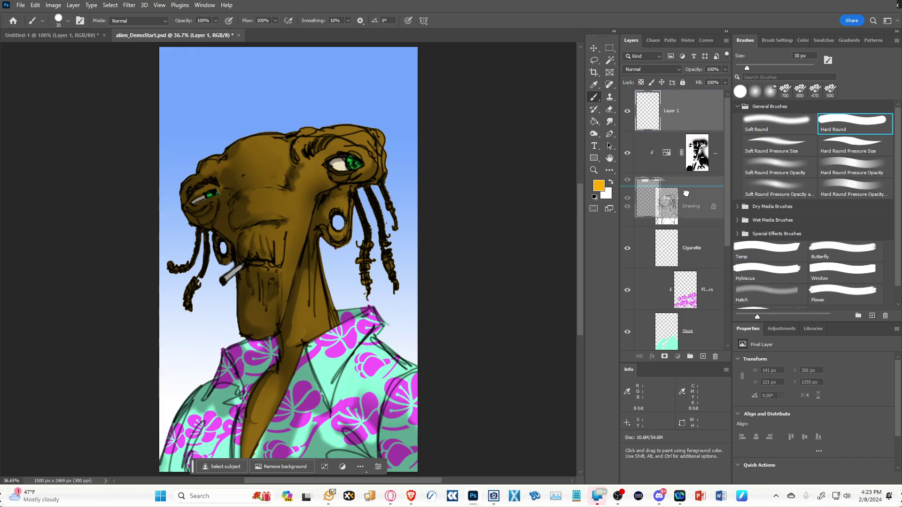
drag(692, 184, 692, 186)
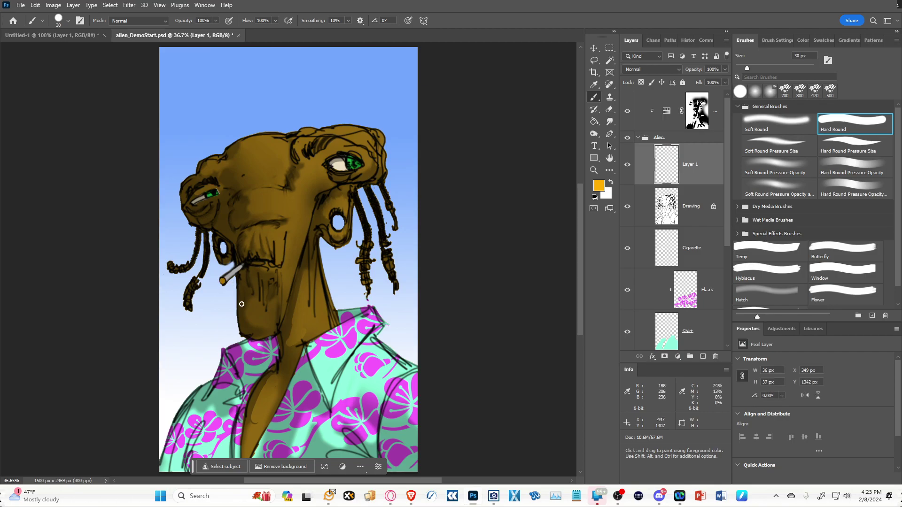
Blend the cigarette's orange tip with the Smudge tool at 10 px.
key(ctrl+plus)
key(ctrl+plus)
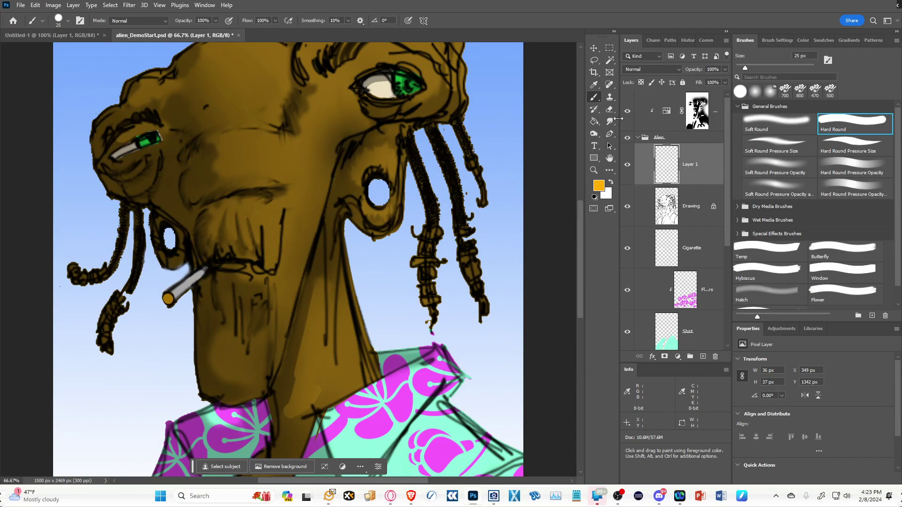
click(609, 121)
key(bracketleft)
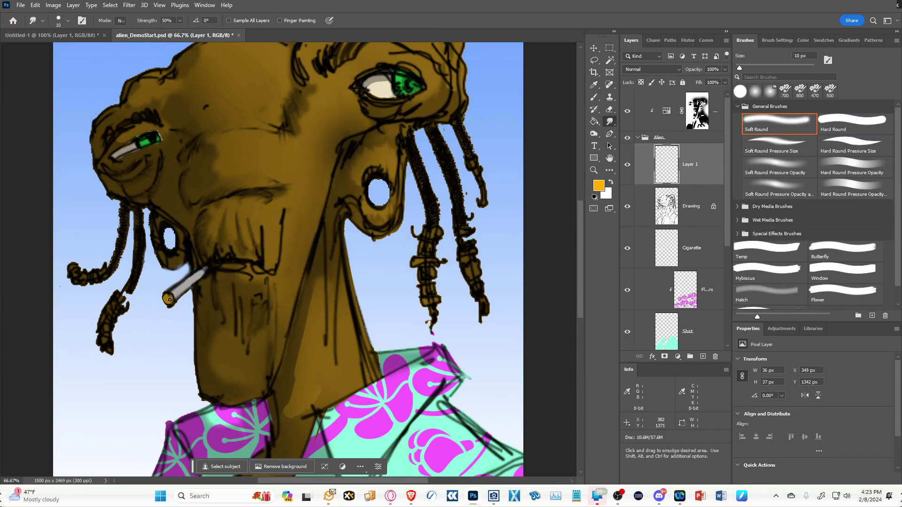
drag(170, 306, 171, 298)
key(ctrl+minus)
key(ctrl+minus)
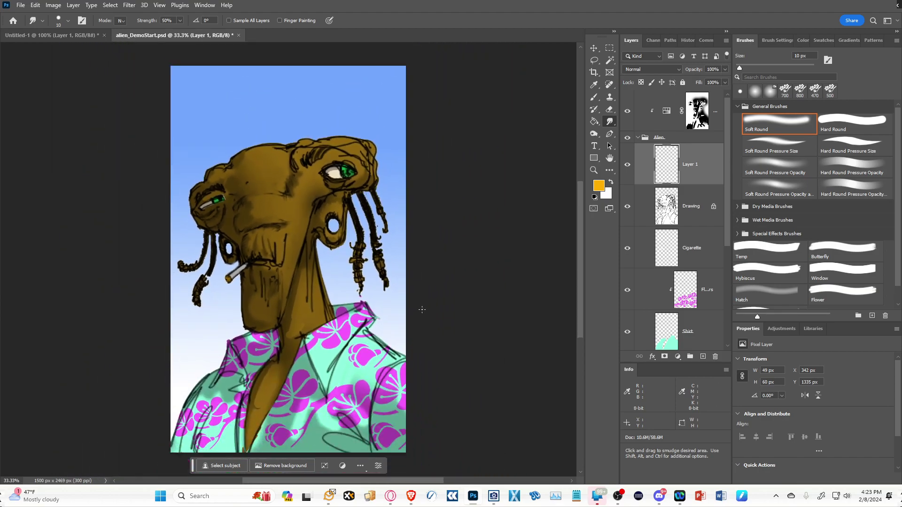
Rename the orange tip's layer as Flame.
double_click(695, 170)
text(Flame)
key(Return)
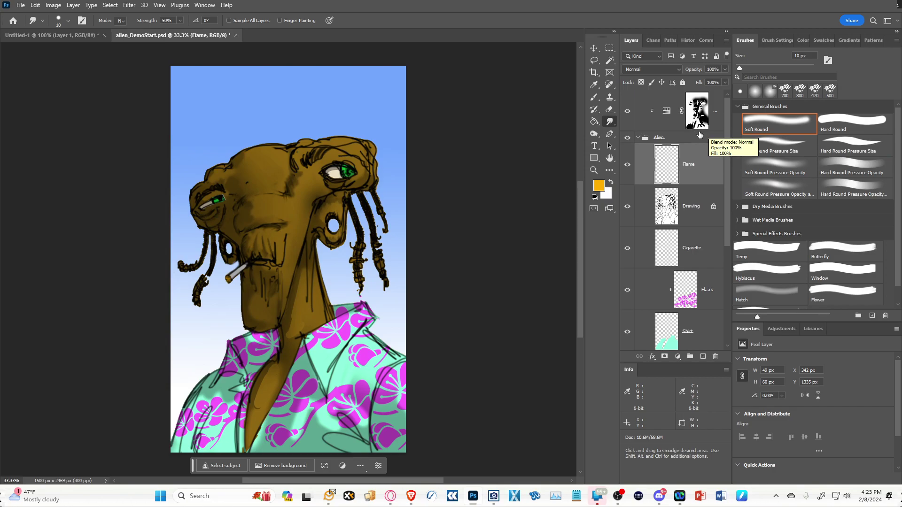
Add a new layer above the Hue/Saturation adjustment at the top of the stack and name it Smoke.
click(691, 110)
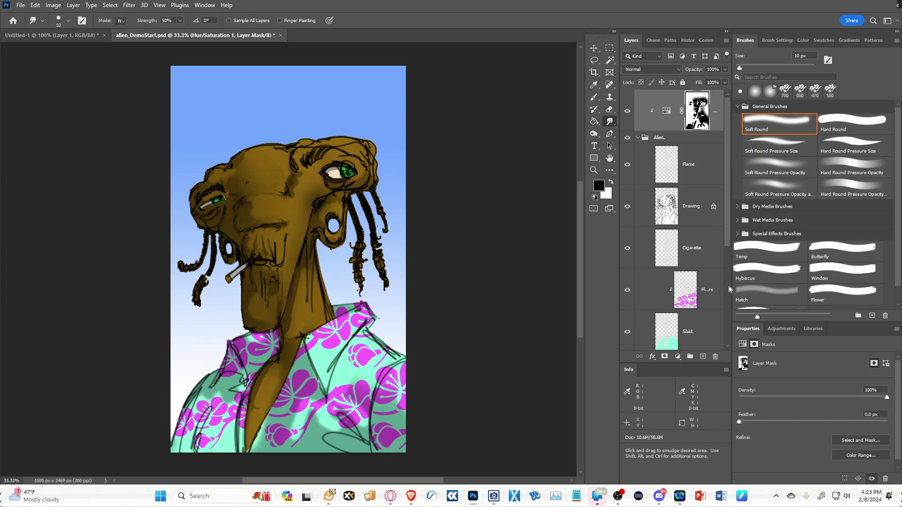
click(703, 357)
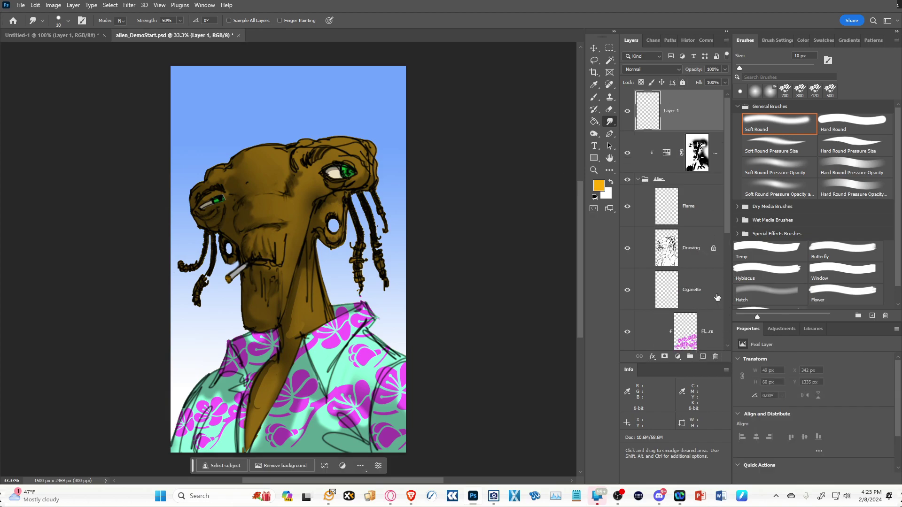
double_click(672, 112)
text(Smoke)
key(Return)
Set the foreground colour to a light bluish grey (cacbd7).
click(599, 189)
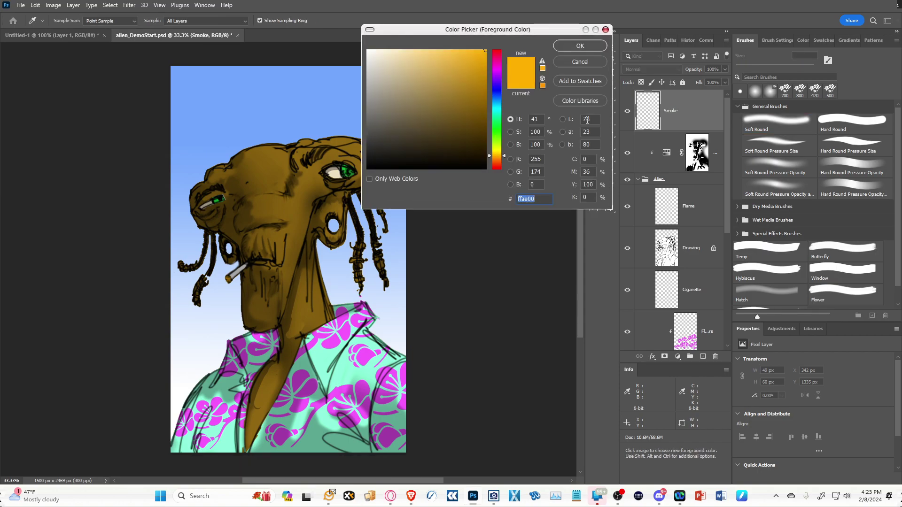
text(ced0fe)
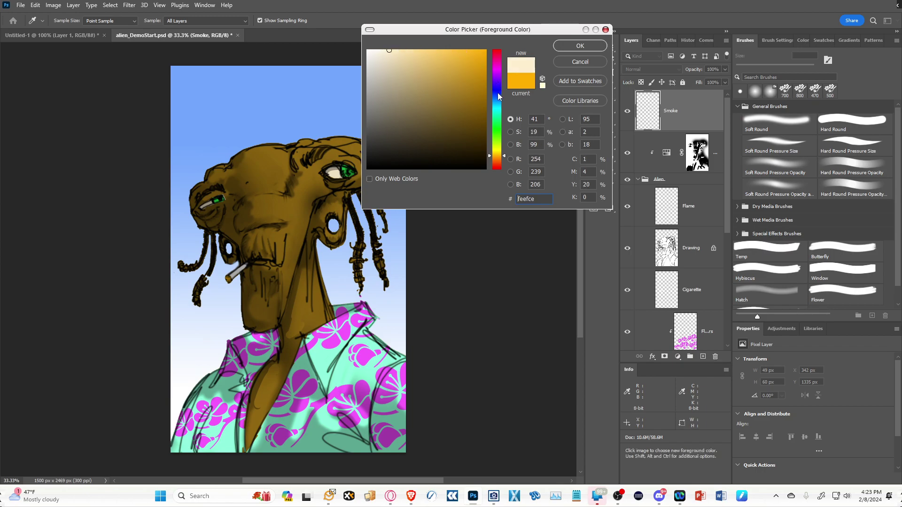
drag(373, 57, 370, 54)
click(374, 68)
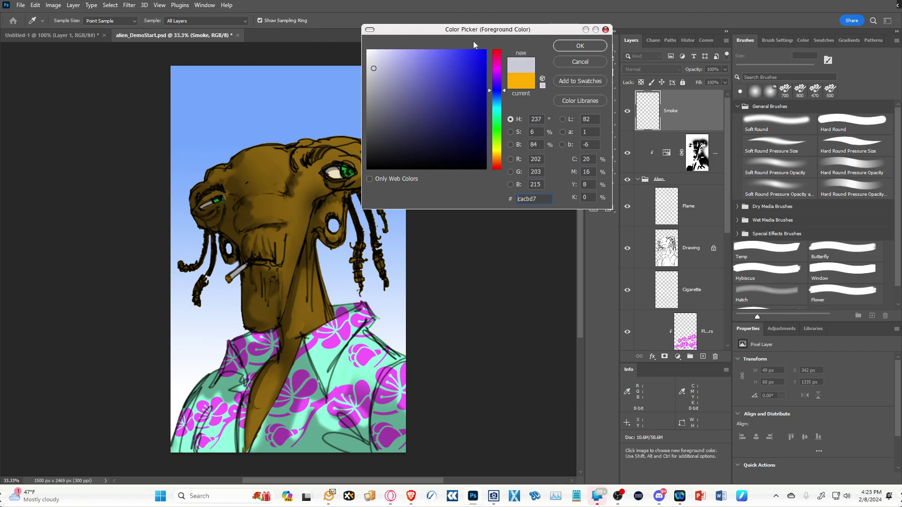
click(572, 45)
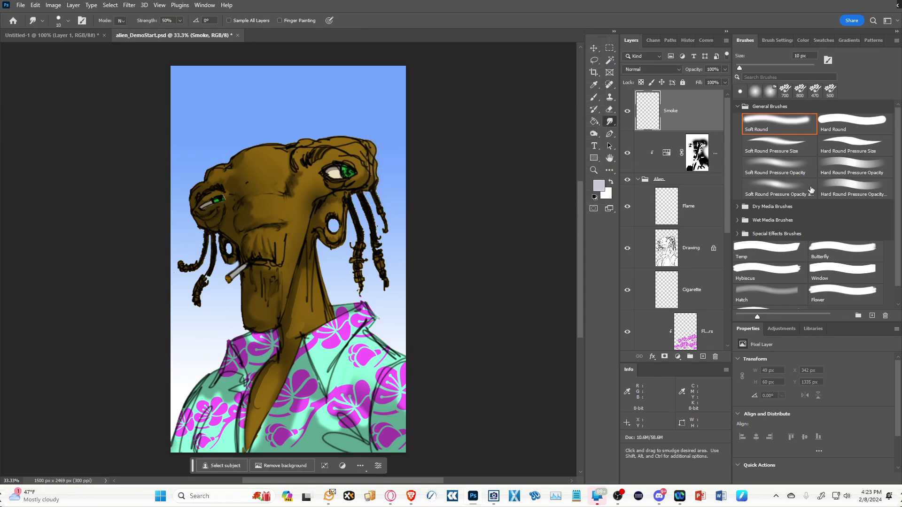
Set up the Brush tool with the Soft Round Pressure Opacity preset at 60 px.
click(787, 165)
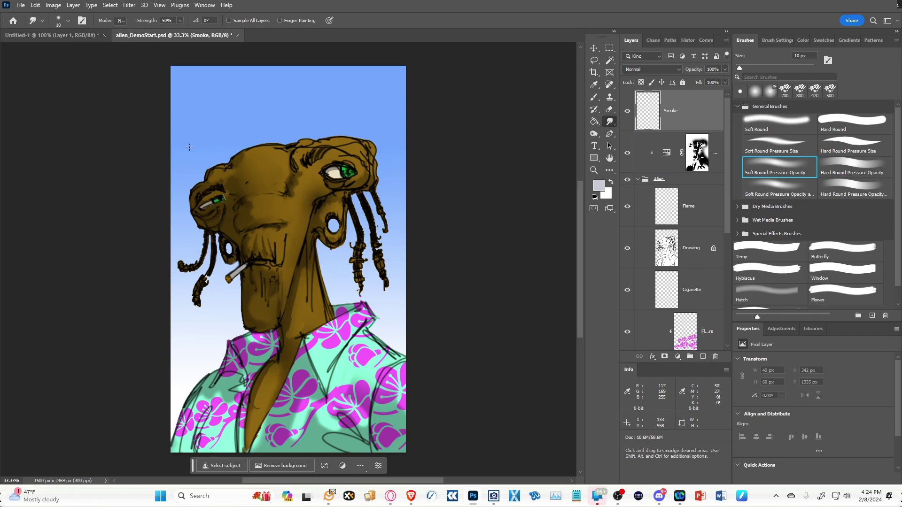
click(229, 279)
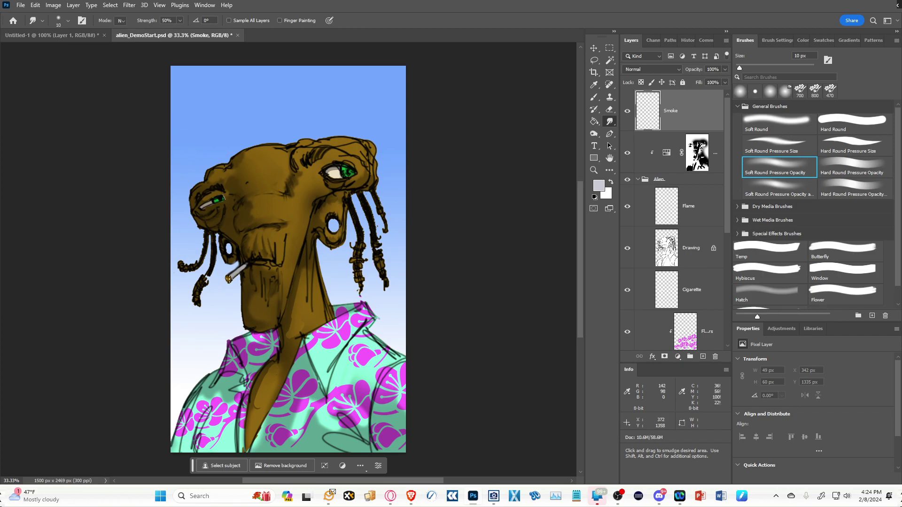
click(595, 99)
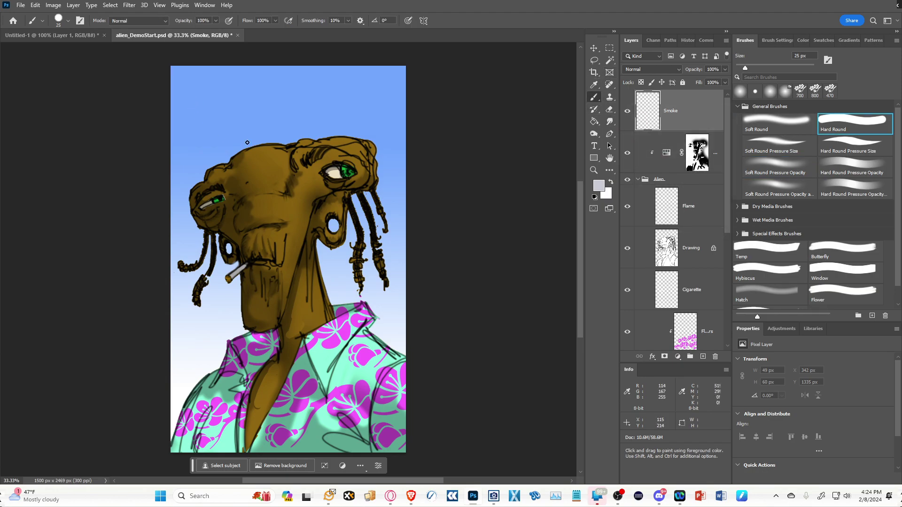
key(bracketright)
key(bracketright)
key(bracketright)
key(bracketright)
key(bracketright)
key(bracketright)
click(780, 167)
Paint two wavy smoke trails rising from the cigarette's tip with the 60 px Soft Round Pressure Size brush, undoing the unsuitable strokes.
mouse_move(196, 108)
mouse_down()
mouse_move(199, 190)
mouse_move(231, 273)
mouse_up()
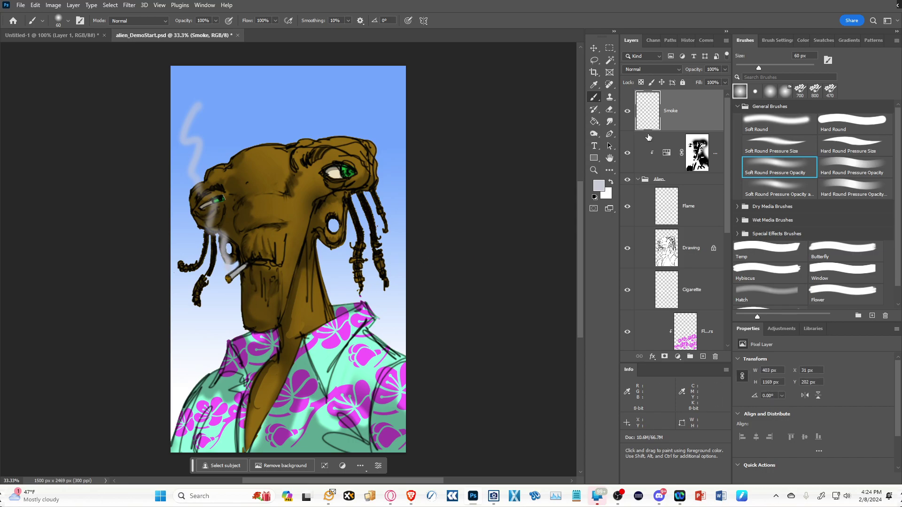
key(ctrl+z)
click(785, 144)
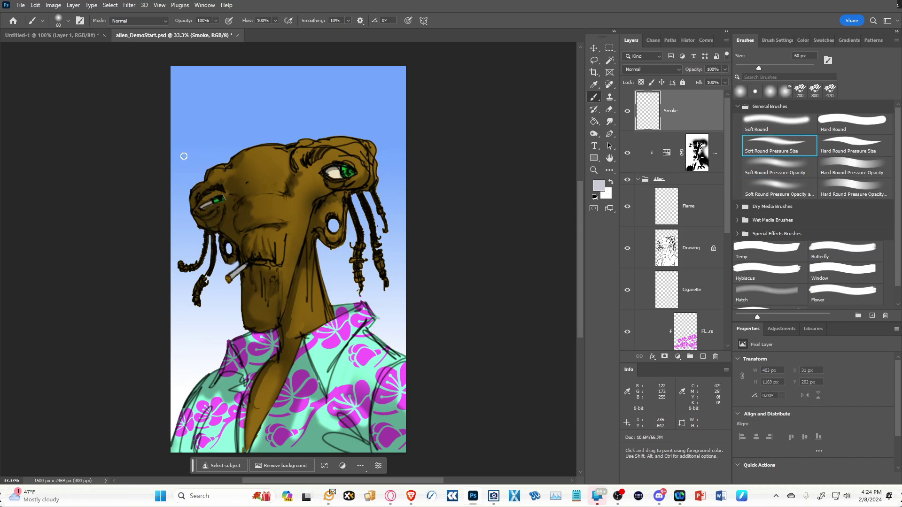
mouse_move(197, 117)
mouse_down()
mouse_move(178, 176)
mouse_move(211, 261)
mouse_move(230, 266)
mouse_up()
key(ctrl+z)
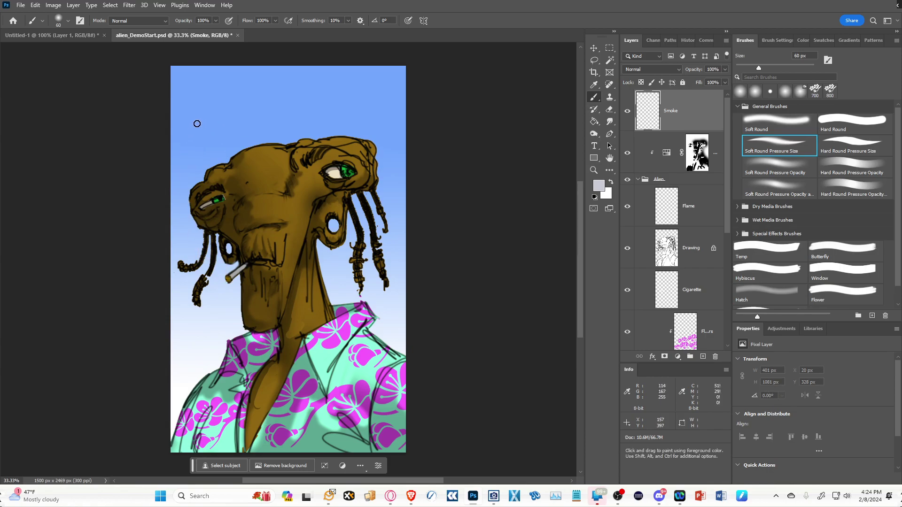
mouse_move(201, 115)
mouse_down()
mouse_move(188, 131)
mouse_move(192, 173)
mouse_move(233, 274)
mouse_up()
key(ctrl+z)
mouse_move(215, 113)
mouse_down()
mouse_move(200, 158)
mouse_move(210, 229)
mouse_move(232, 270)
mouse_up()
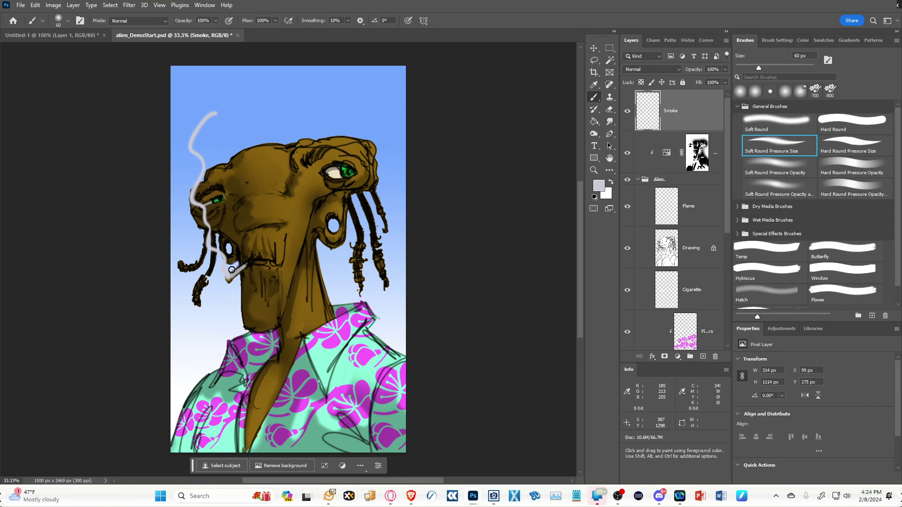
mouse_move(200, 168)
mouse_down()
mouse_move(194, 232)
mouse_move(230, 278)
mouse_up()
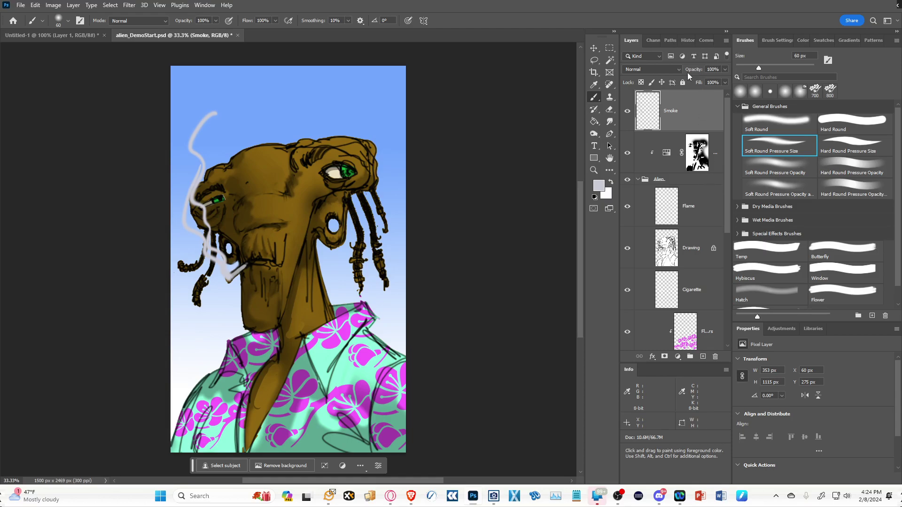
Lower the Smoke layer's opacity to 58% and smudge the smoke trails along their length with a 150 px Smudge tool.
click(726, 70)
drag(726, 80, 706, 81)
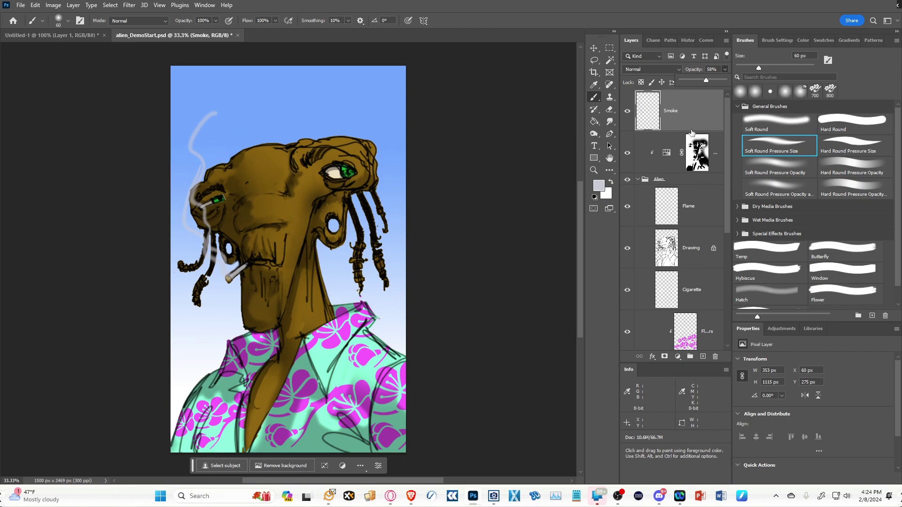
click(610, 121)
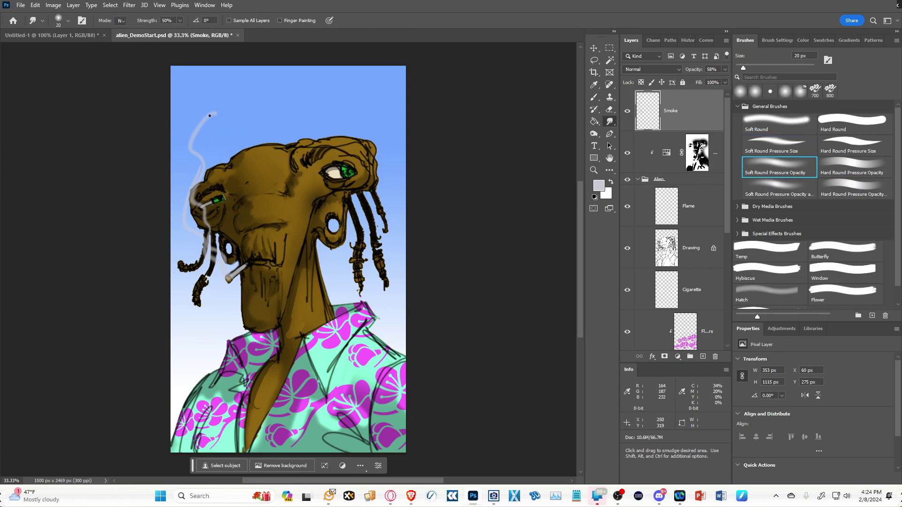
key(bracketright)
key(bracketright)
key(bracketright)
key(bracketright)
key(bracketright)
key(bracketright)
key(bracketright)
key(bracketright)
key(bracketright)
key(bracketright)
key(bracketright)
key(bracketright)
mouse_move(201, 123)
mouse_down()
mouse_move(233, 111)
mouse_move(217, 120)
mouse_move(214, 75)
mouse_up()
mouse_move(194, 144)
mouse_down()
mouse_move(226, 143)
mouse_move(195, 144)
mouse_move(215, 143)
mouse_move(187, 175)
mouse_move(184, 183)
mouse_move(206, 196)
mouse_move(185, 224)
mouse_move(217, 223)
mouse_move(202, 241)
mouse_move(235, 251)
mouse_move(229, 270)
mouse_move(248, 275)
mouse_move(262, 261)
mouse_move(232, 284)
mouse_up()
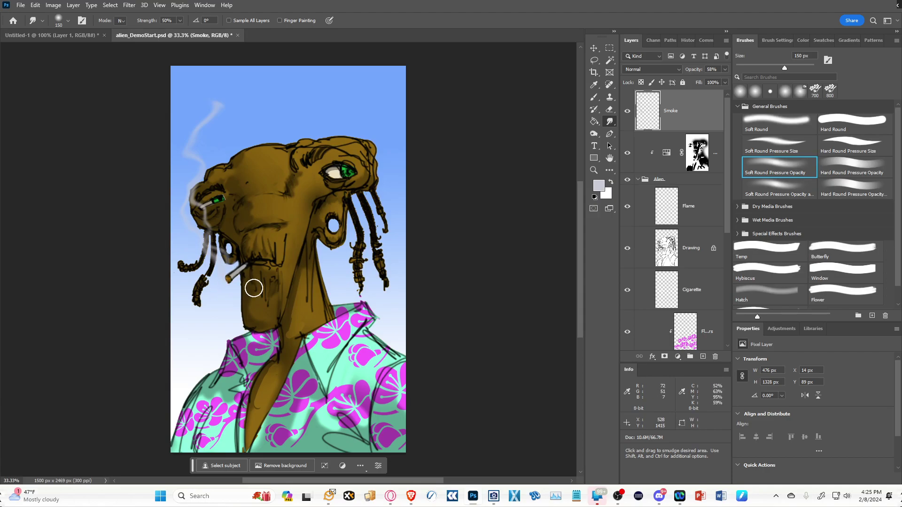
Examine the Background layer's gradient fill settings and available gradient presets.
drag(727, 206, 727, 354)
double_click(648, 329)
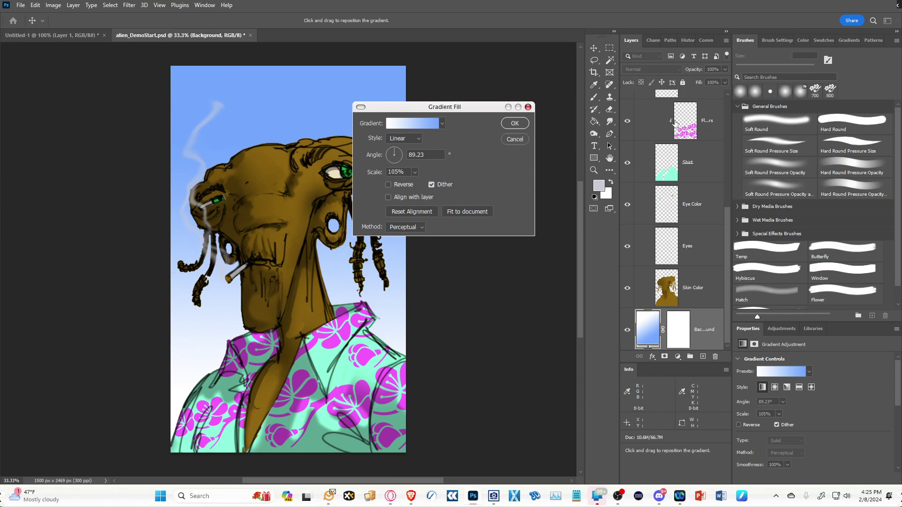
click(442, 124)
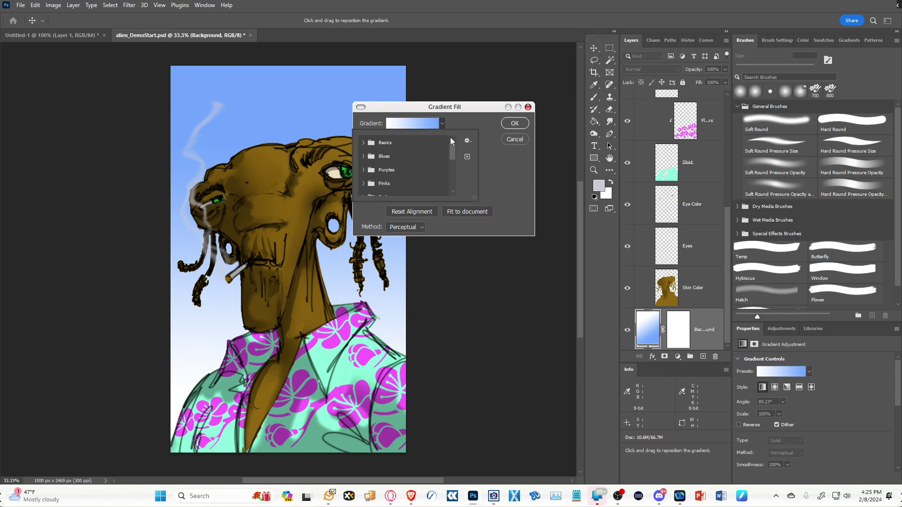
click(442, 124)
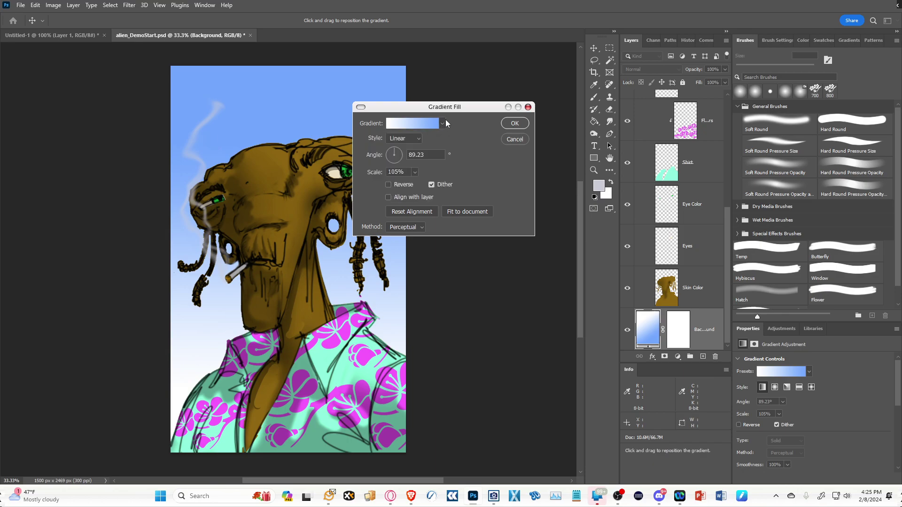
click(515, 123)
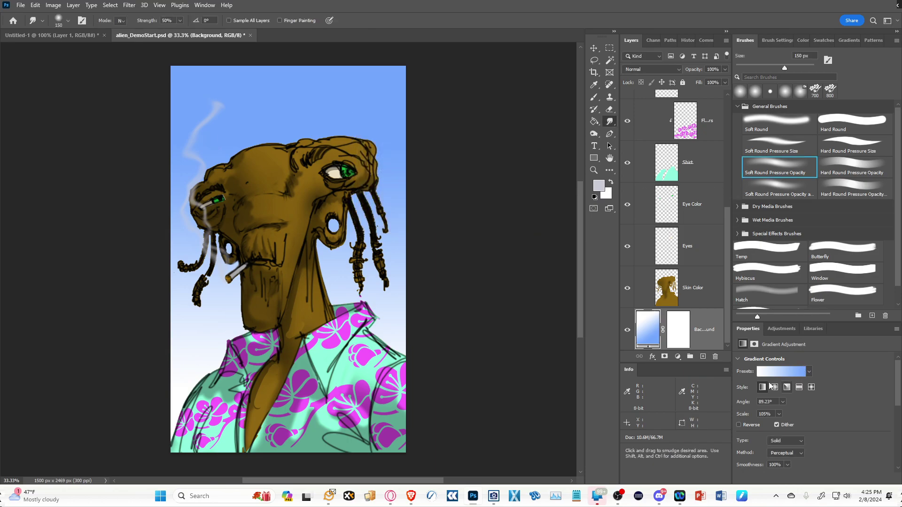
click(797, 374)
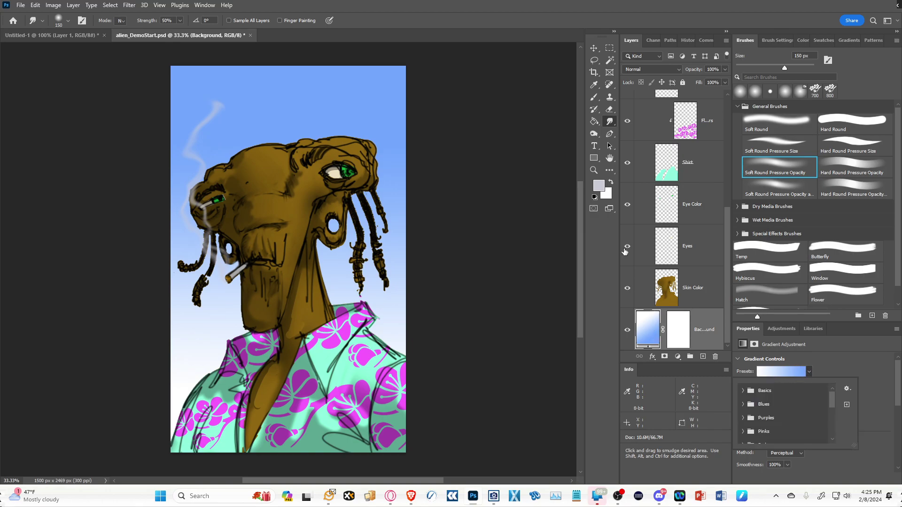
Redraw the Background layer's gradient with the Gradient tool, running from white at the chest up to blue above the head.
click(594, 122)
right_click(595, 125)
click(643, 123)
mouse_move(285, 112)
mouse_down()
mouse_move(278, 358)
mouse_move(278, 271)
mouse_up()
drag(274, 393, 281, 104)
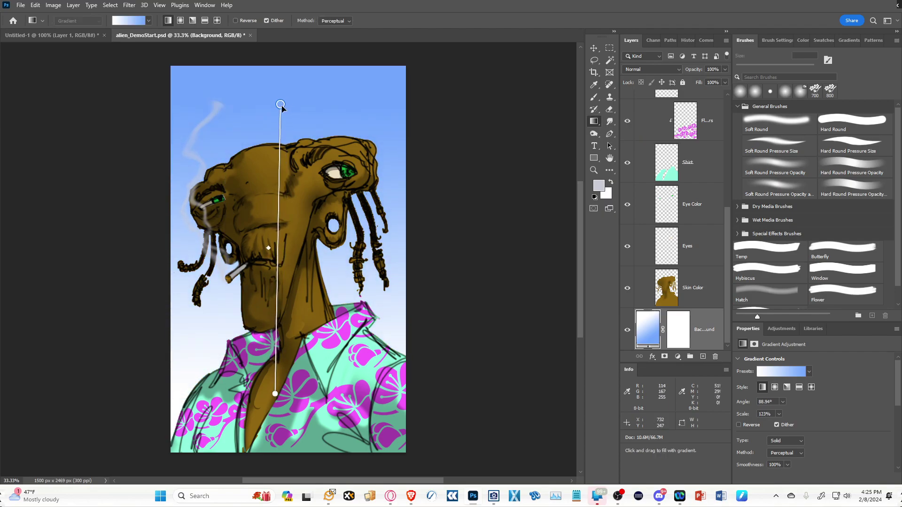
click(598, 185)
mouse_move(450, 74)
mouse_down()
mouse_move(453, 55)
mouse_move(443, 95)
mouse_move(461, 45)
mouse_move(442, 77)
mouse_up()
click(577, 59)
Shorten the Background gradient by placing its blue end just below the mouth and its white end at the open shirt collar.
drag(280, 104, 269, 283)
drag(274, 394, 270, 373)
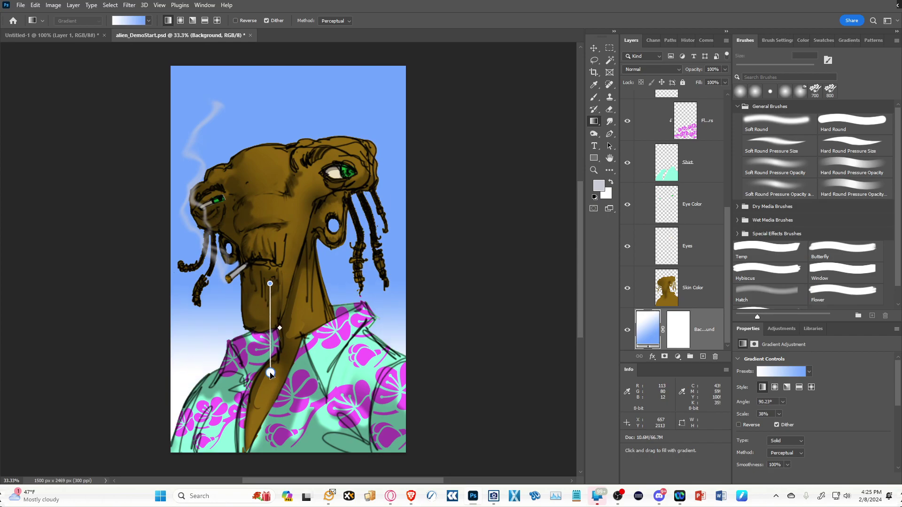
drag(270, 284, 271, 260)
drag(270, 373, 269, 353)
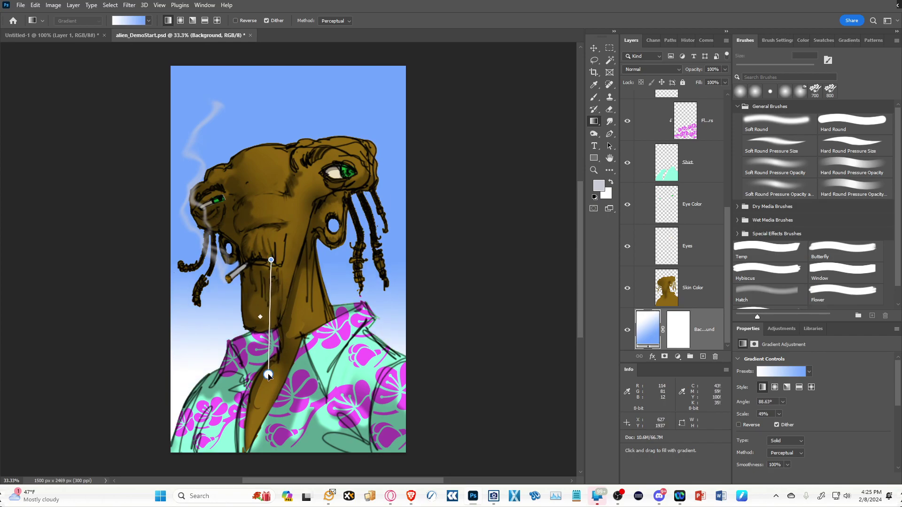
drag(271, 260, 268, 271)
Change the Background gradient's blue colour stop to a darker blue (345fa6).
double_click(268, 269)
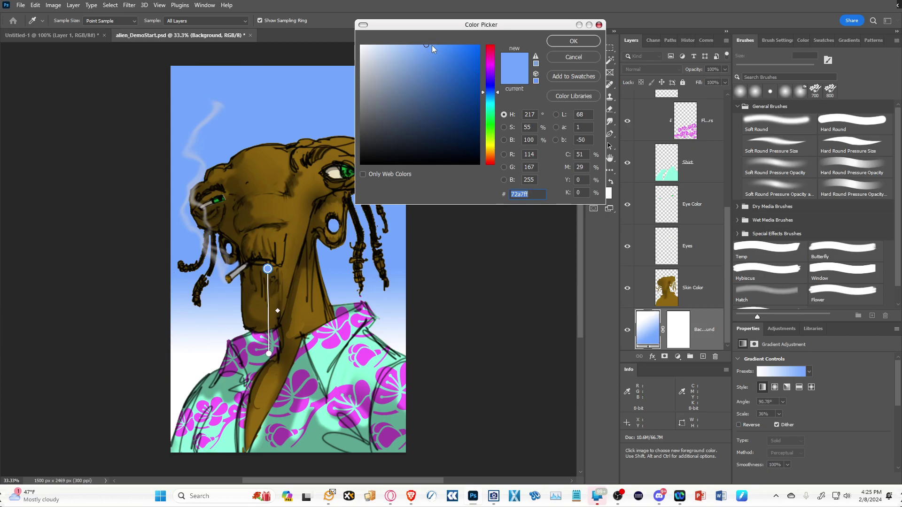
drag(428, 45, 445, 90)
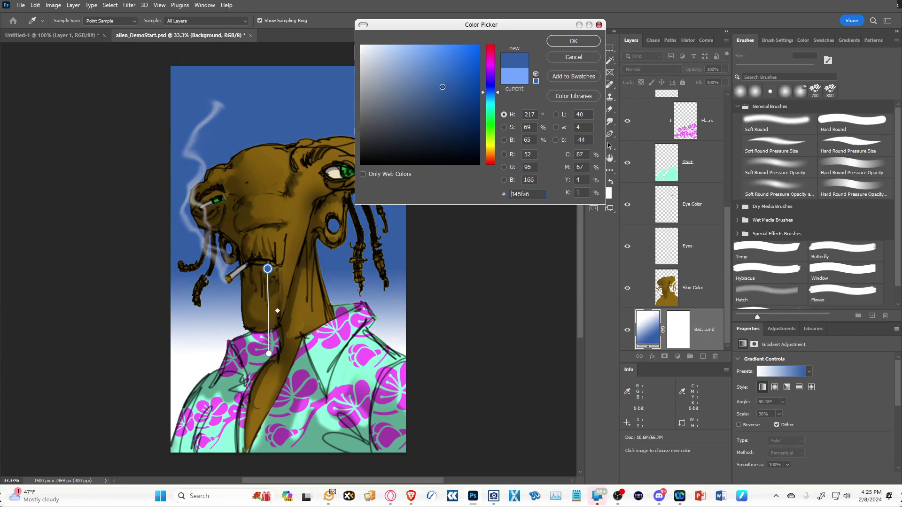
click(574, 42)
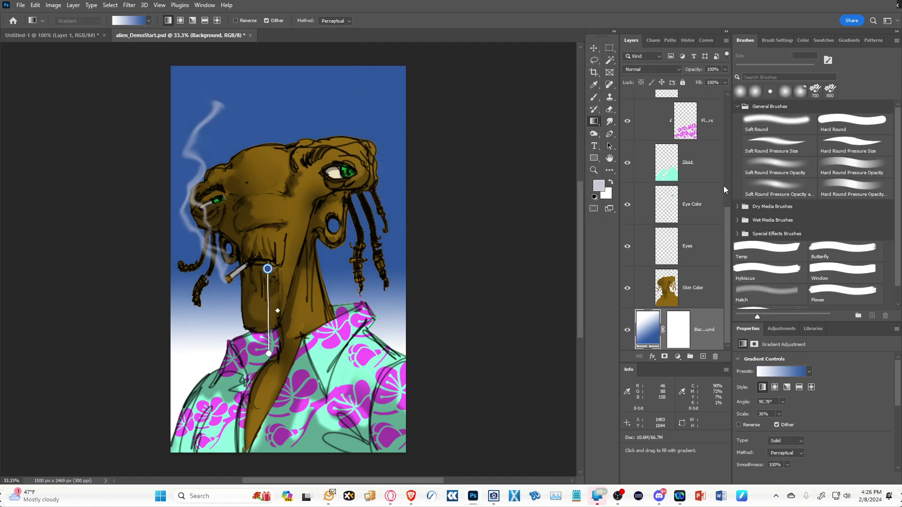
Smudge the smoke on the Smoke layer with the 150 px Smudge tool, drawing its top wisp upward and softening the trail.
drag(730, 233, 728, 122)
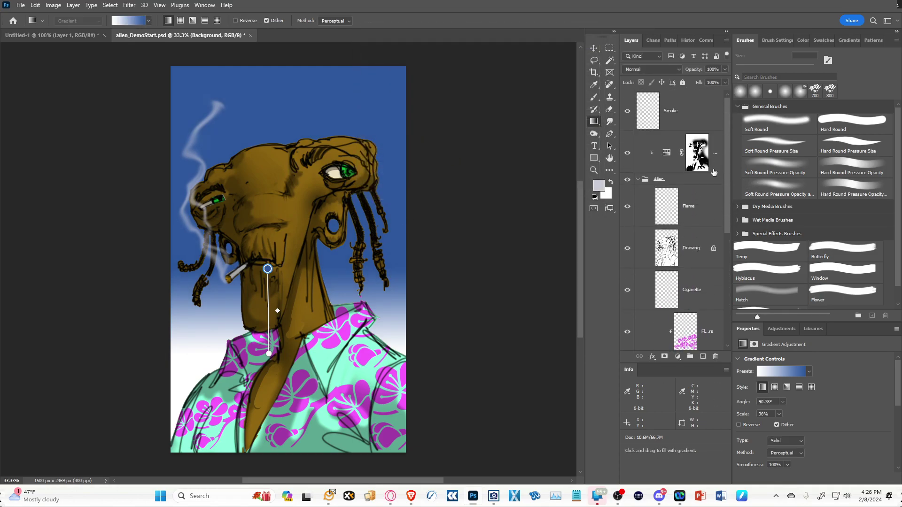
click(685, 103)
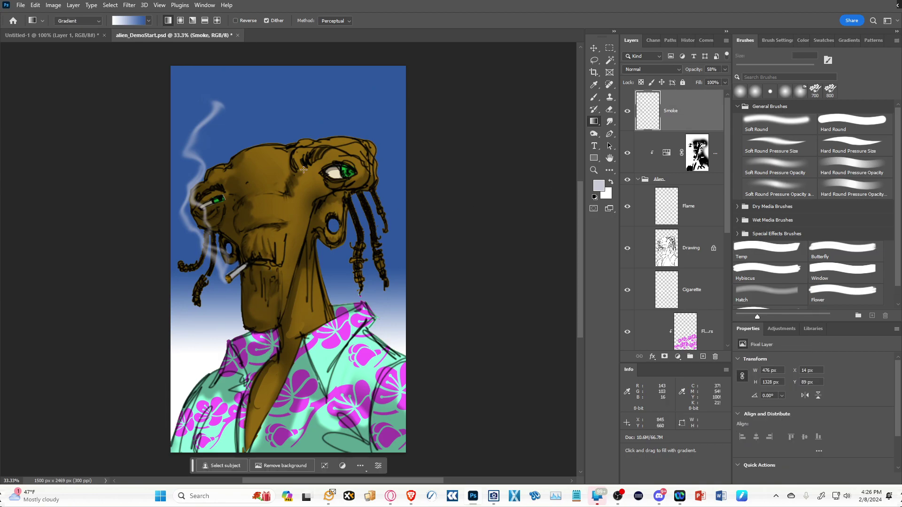
click(609, 121)
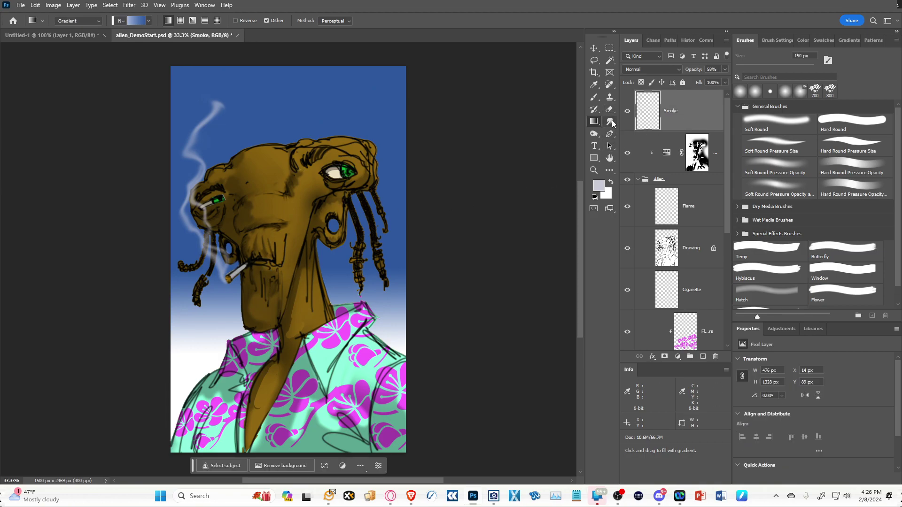
mouse_move(214, 96)
mouse_down()
mouse_move(193, 88)
mouse_move(233, 103)
mouse_move(203, 152)
mouse_move(217, 155)
mouse_move(184, 191)
mouse_move(211, 213)
mouse_move(195, 223)
mouse_move(206, 251)
mouse_move(212, 241)
mouse_move(223, 247)
mouse_move(200, 266)
mouse_move(229, 266)
mouse_move(226, 253)
mouse_move(213, 251)
mouse_move(225, 268)
mouse_move(223, 256)
mouse_move(206, 258)
mouse_move(212, 234)
mouse_move(201, 230)
mouse_move(207, 226)
mouse_move(192, 189)
mouse_up()
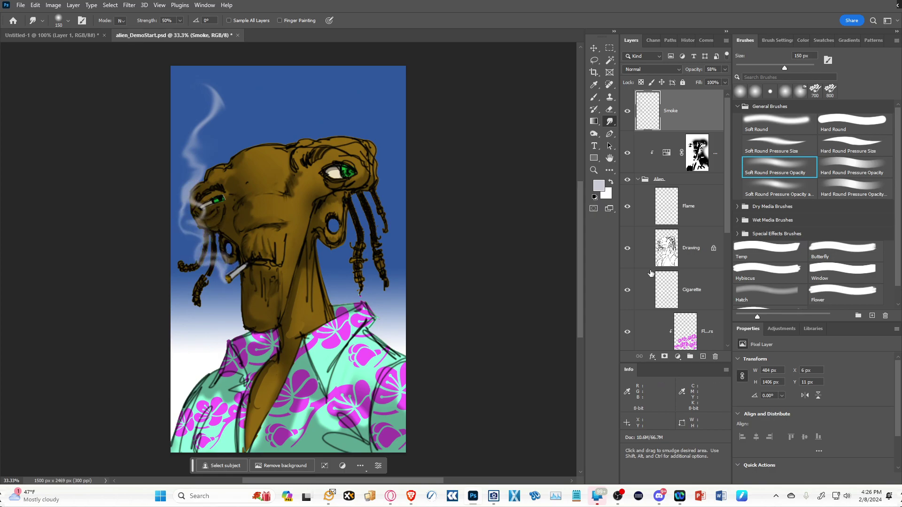
Add a new layer above the Flame layer and name it Dreads.
click(707, 205)
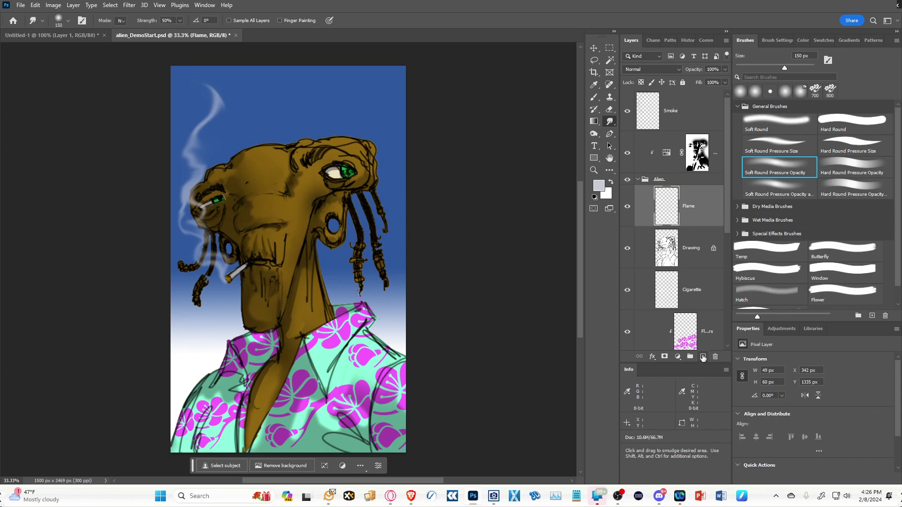
click(702, 357)
double_click(689, 206)
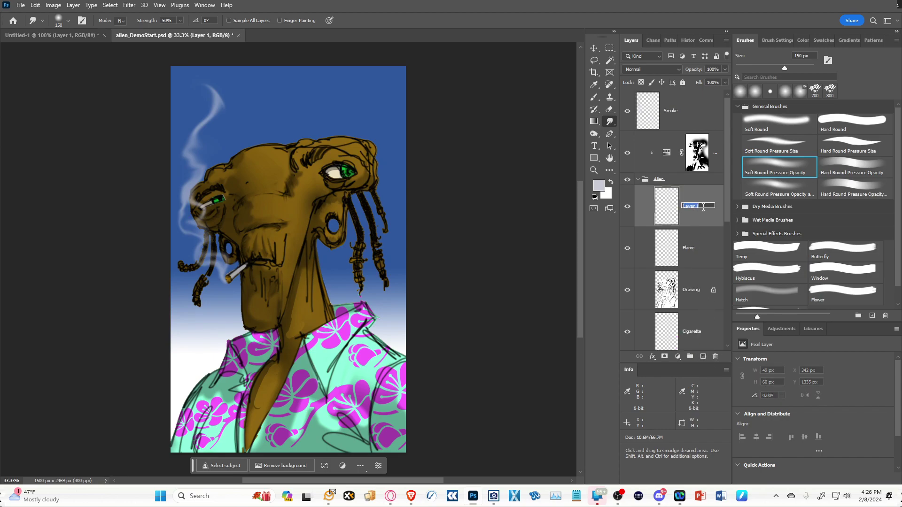
text(Dreads)
key(Return)
With the 60 px Brush, paint a red (ff003c) bead on the long dreadlock beside the alien's neck.
click(594, 97)
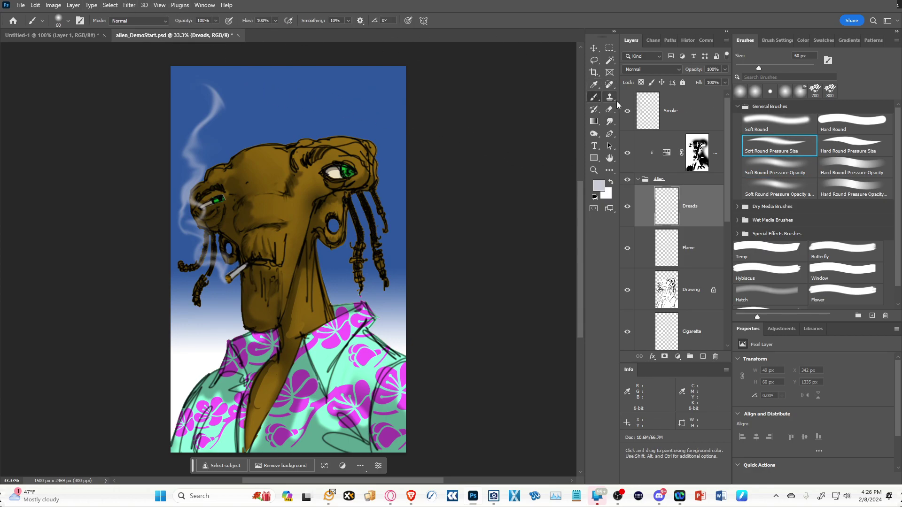
click(598, 186)
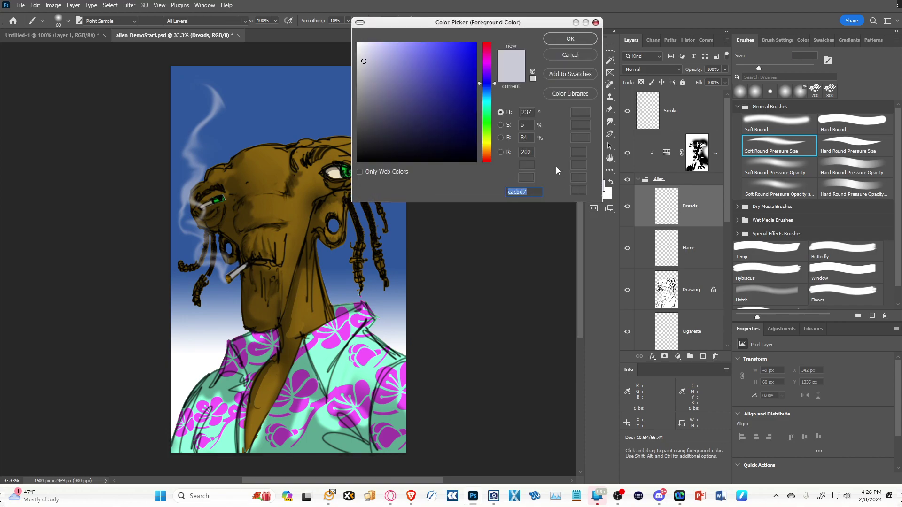
drag(470, 45, 501, 15)
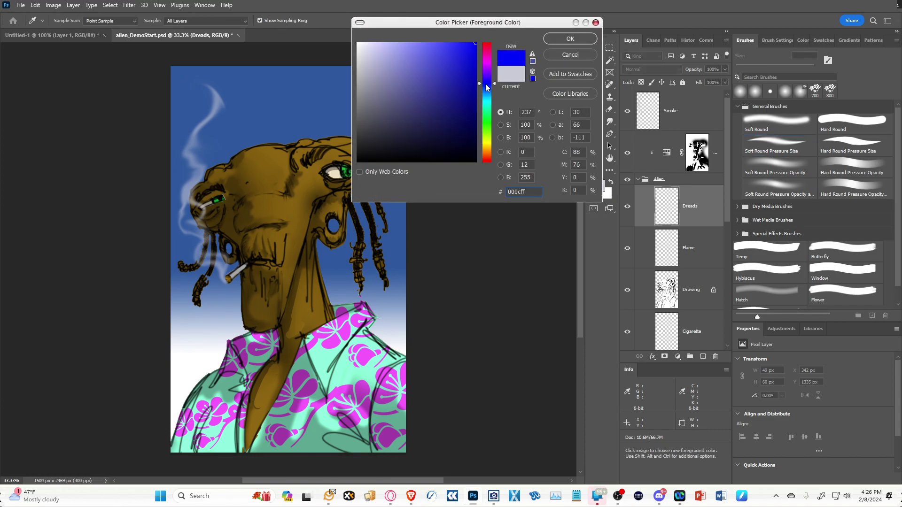
drag(489, 57, 488, 47)
click(572, 39)
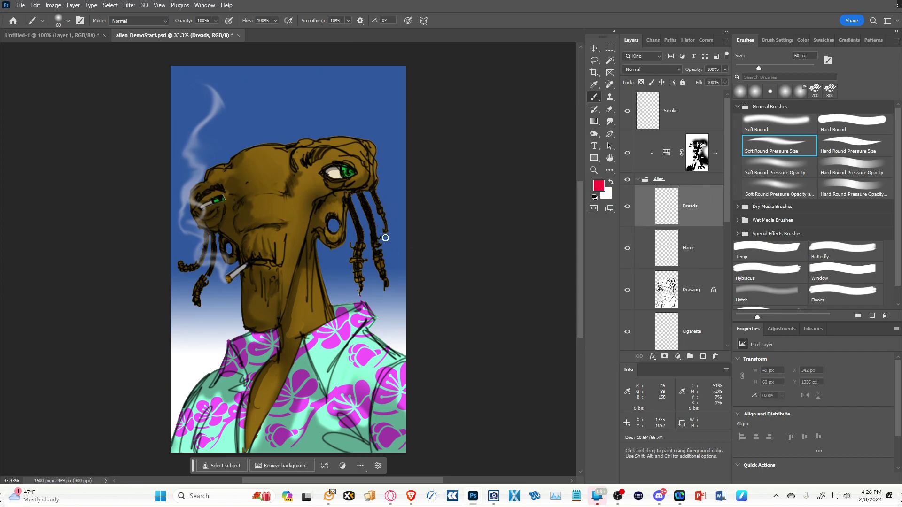
click(360, 245)
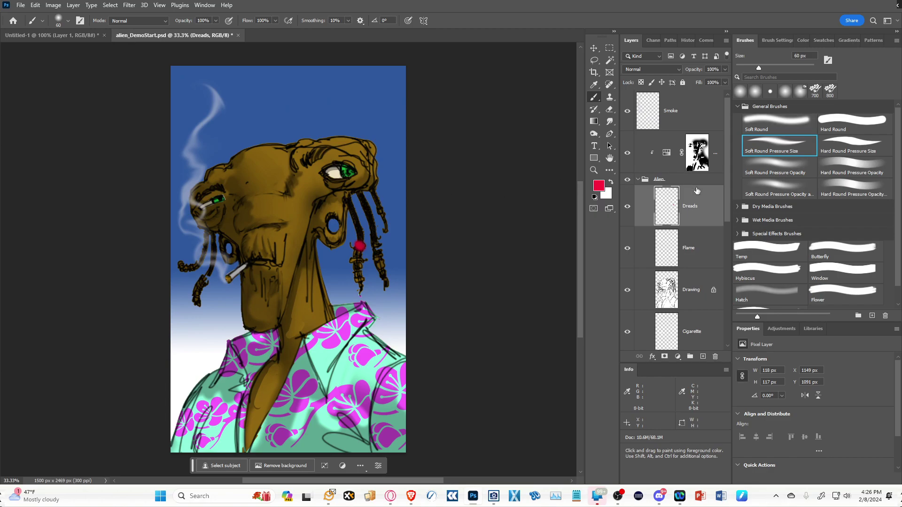
Place the Dreads layer below the Drawing layer and paint more red beads on the dreadlocks on both sides of the head.
mouse_move(696, 206)
mouse_down()
mouse_move(698, 305)
mouse_move(699, 297)
mouse_up()
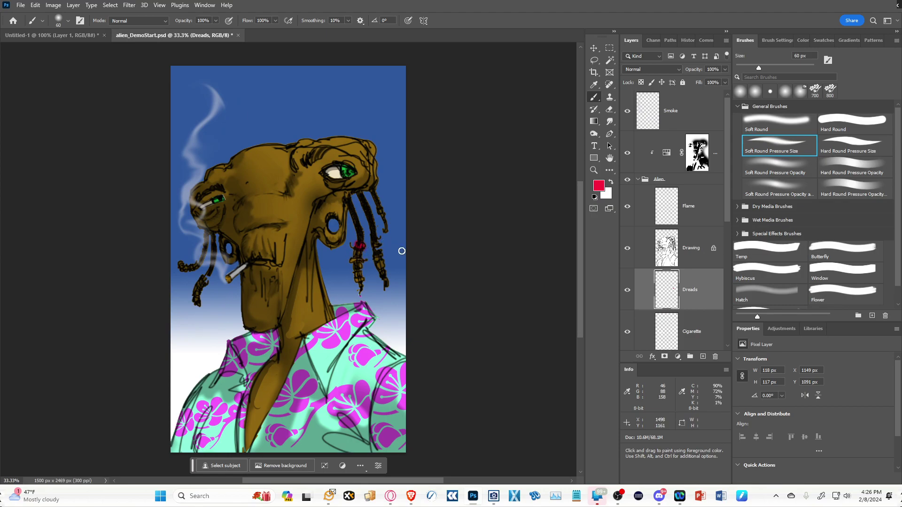
click(379, 265)
click(359, 280)
click(204, 278)
click(181, 263)
drag(198, 302, 207, 290)
Paint yellow (fff600) beads between the red ones on the dreadlocks on both sides of the head.
click(601, 186)
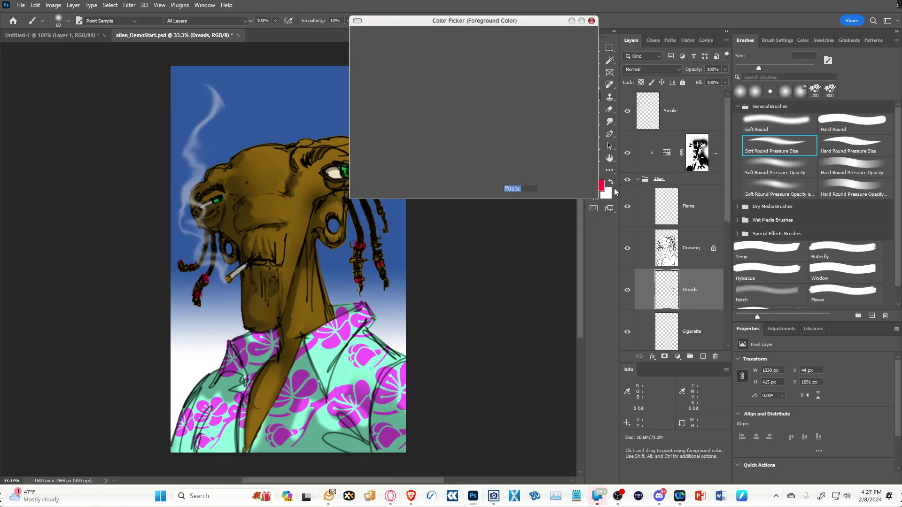
drag(493, 51, 492, 141)
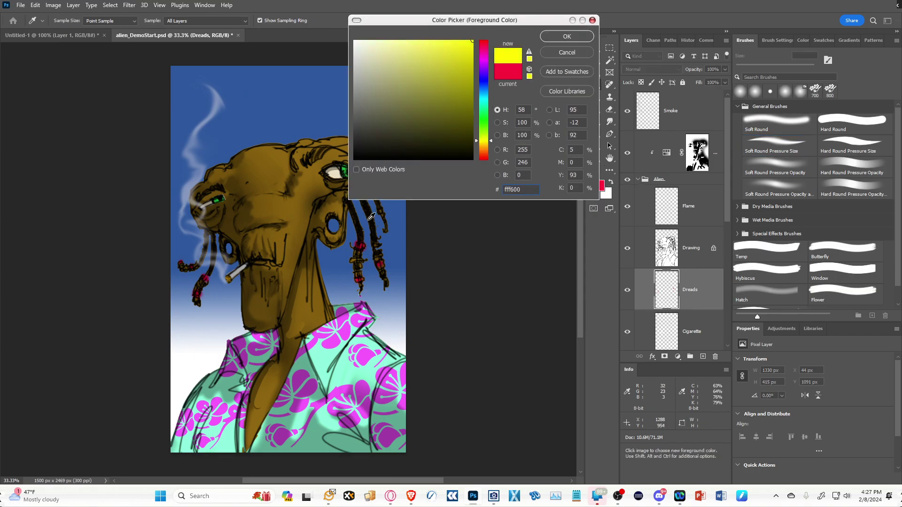
click(568, 36)
mouse_move(357, 251)
mouse_down()
mouse_move(382, 258)
mouse_move(380, 250)
mouse_move(386, 274)
mouse_move(362, 275)
mouse_up()
drag(202, 280, 207, 283)
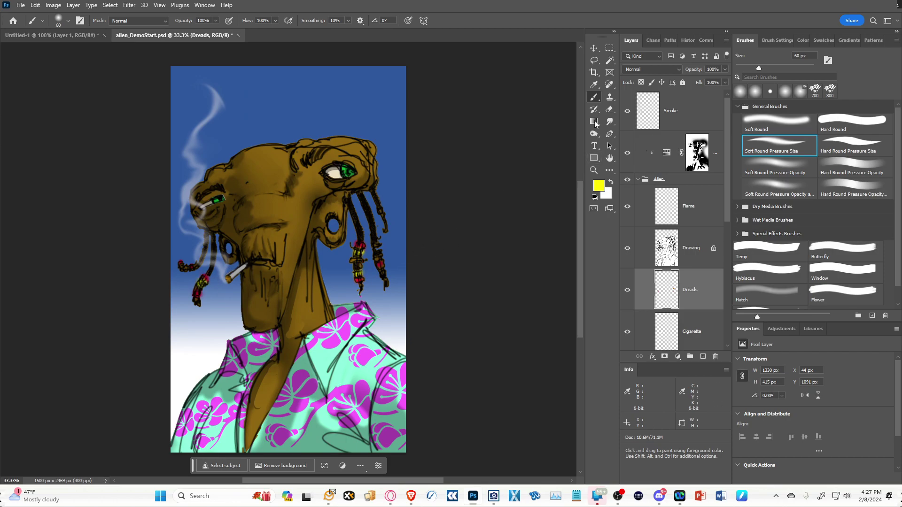
Paint cyan (00fff6) beads along the dreadlocks on both sides of the head.
click(598, 186)
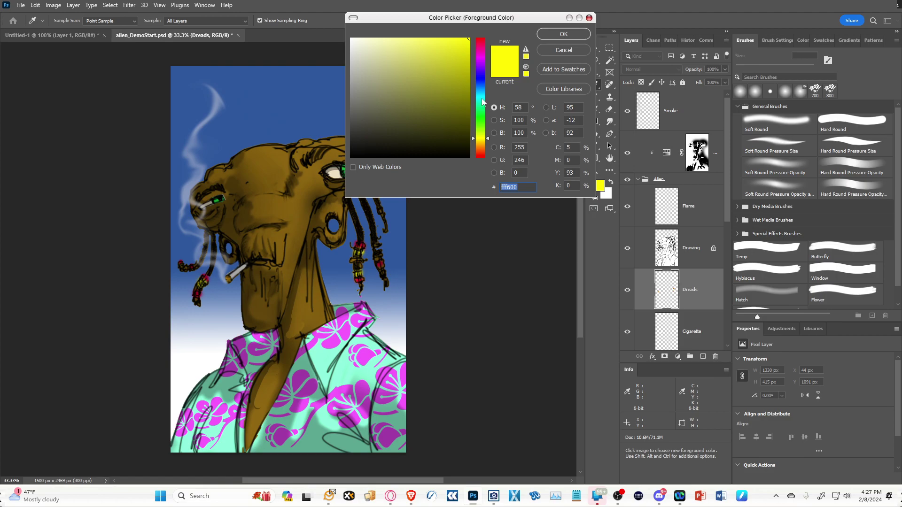
click(481, 99)
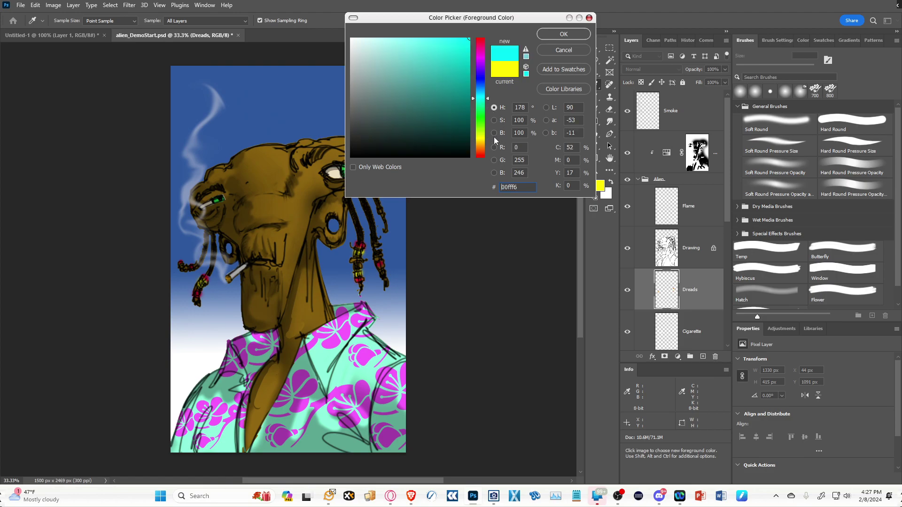
click(564, 34)
mouse_move(201, 280)
mouse_down()
mouse_move(195, 295)
mouse_move(202, 280)
mouse_up()
drag(195, 298, 198, 300)
drag(185, 267, 181, 264)
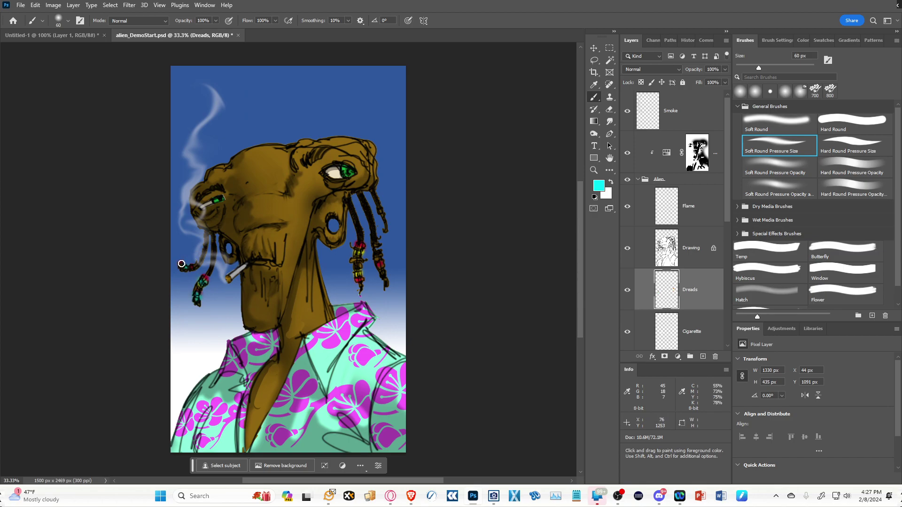
drag(356, 267, 380, 258)
mouse_move(378, 205)
mouse_down()
mouse_move(402, 221)
mouse_move(386, 214)
mouse_up()
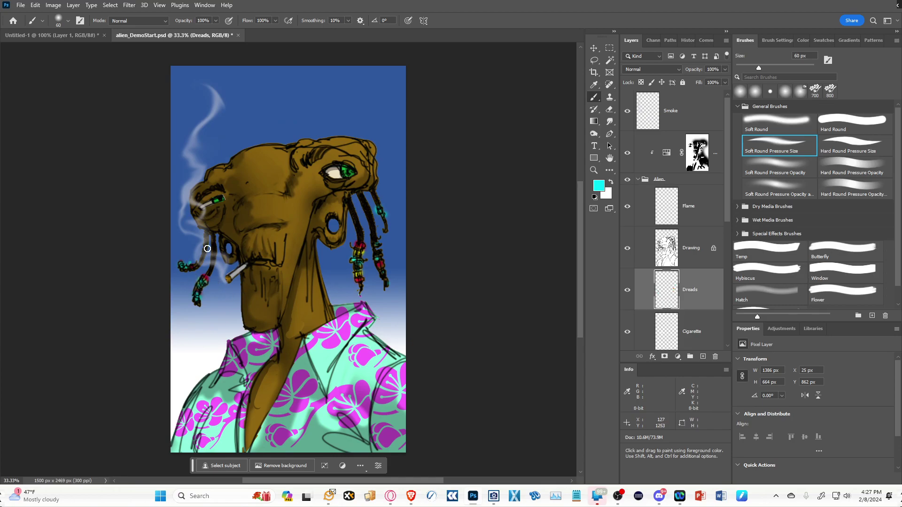
Add bright green (1eff00) accents to the dreadlock beads.
click(603, 185)
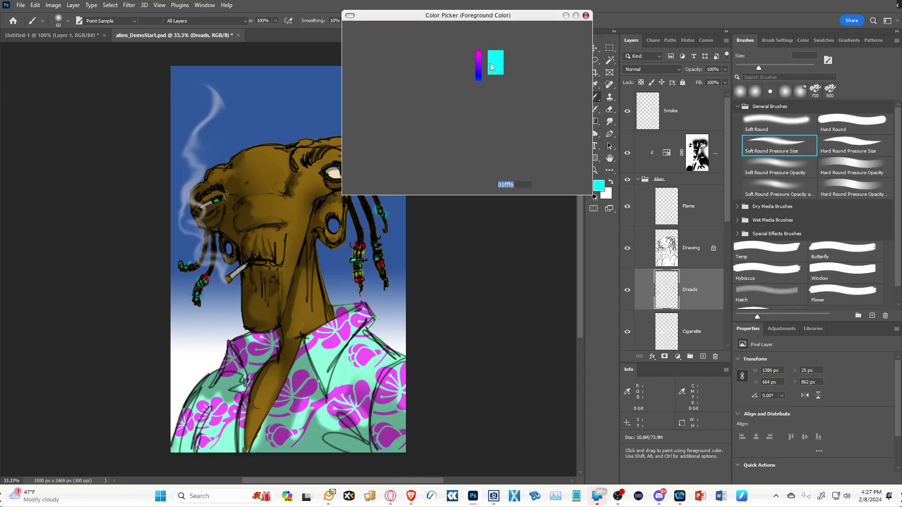
drag(477, 95, 486, 119)
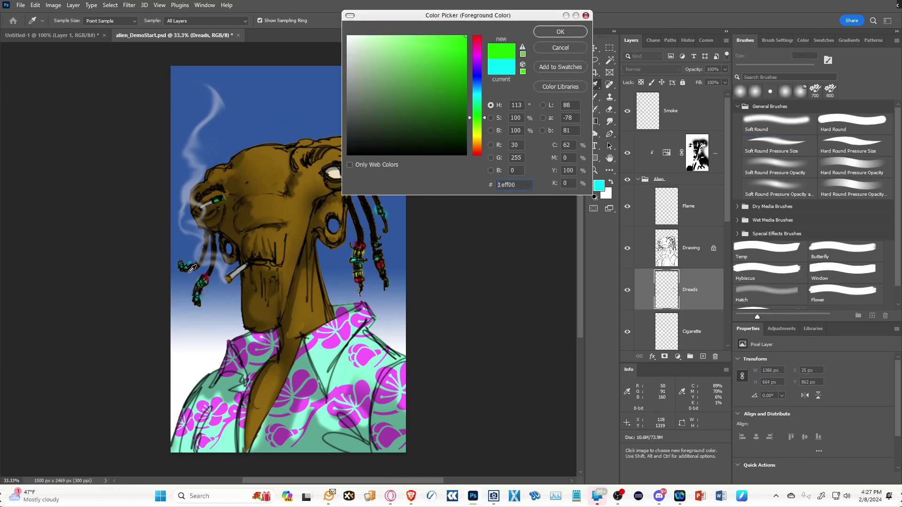
click(559, 33)
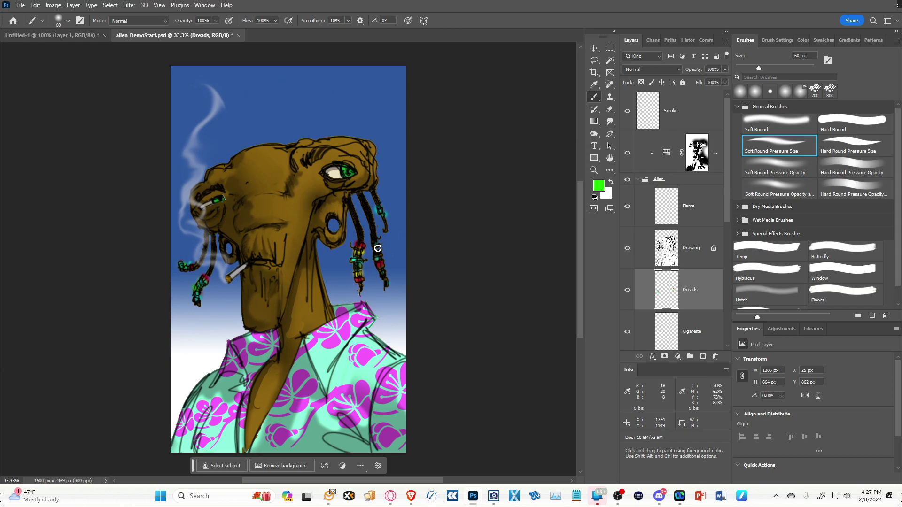
Paint blue (0006ff) accents on the beads of the dreadlocks hanging behind the earring.
click(598, 186)
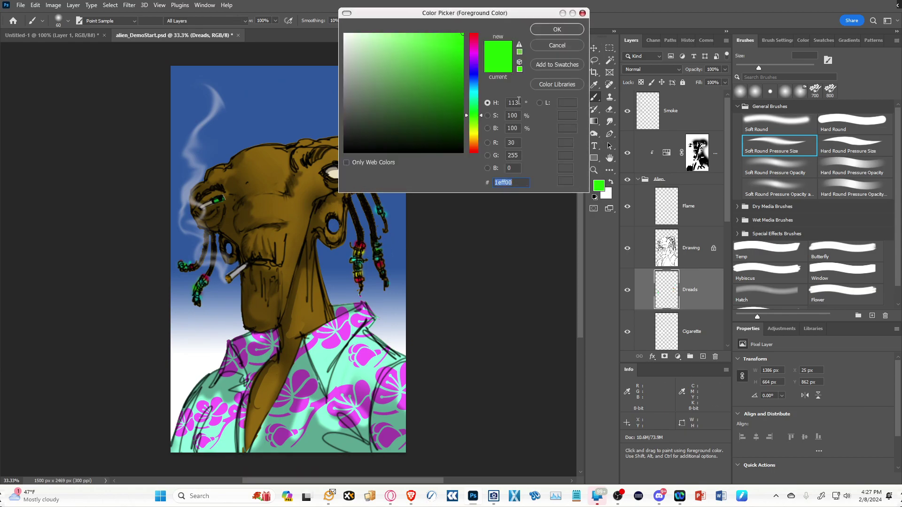
click(475, 74)
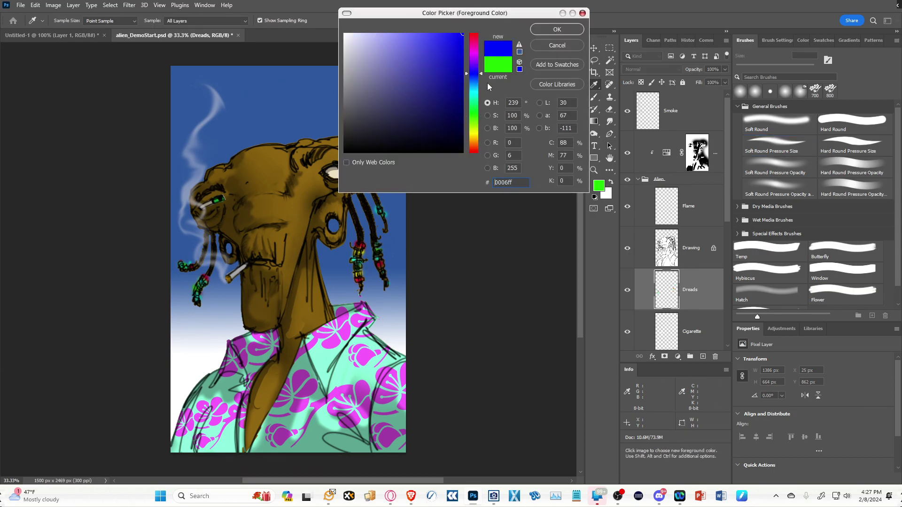
click(558, 30)
click(361, 284)
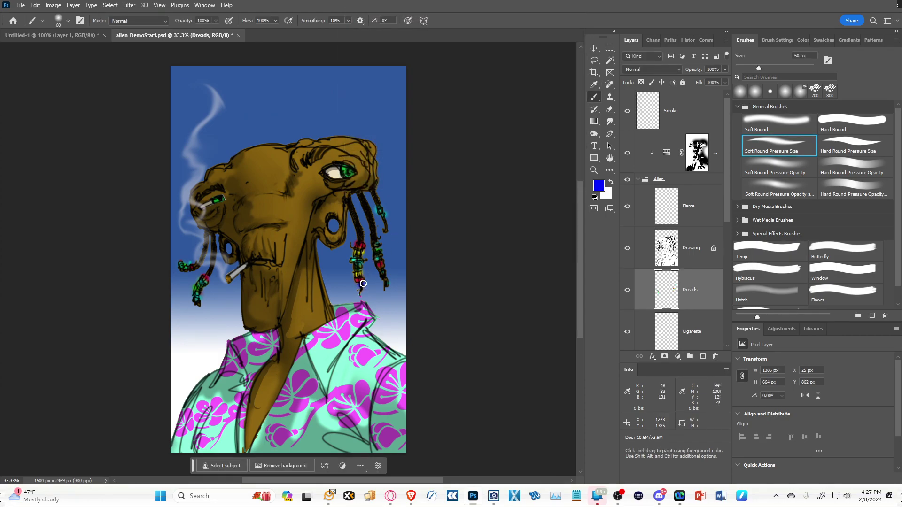
click(385, 281)
drag(376, 245, 378, 249)
click(380, 208)
Hide the Smoke layer, the clipped adjustment layer, the Alien group with its upper layers, and the Background layer.
mouse_move(724, 129)
mouse_down()
mouse_move(721, 306)
mouse_move(726, 117)
mouse_up()
drag(629, 103, 625, 350)
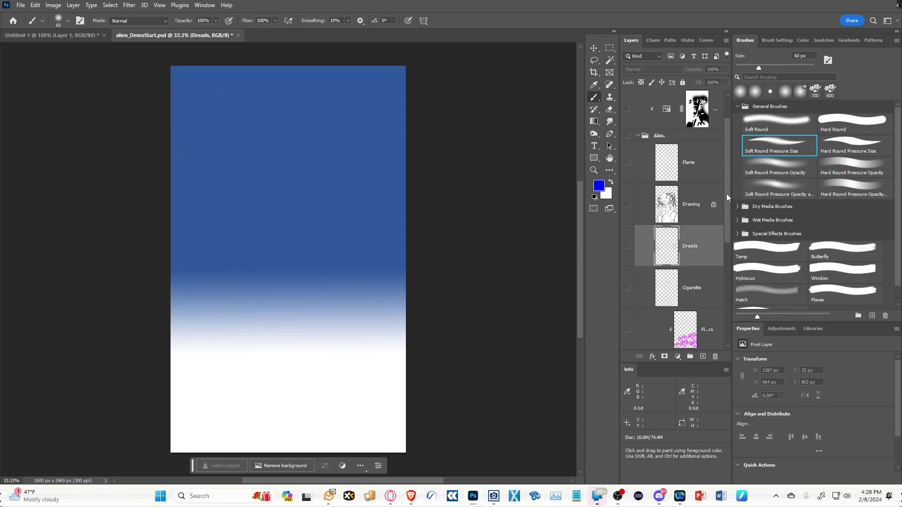
drag(726, 190, 723, 306)
click(627, 330)
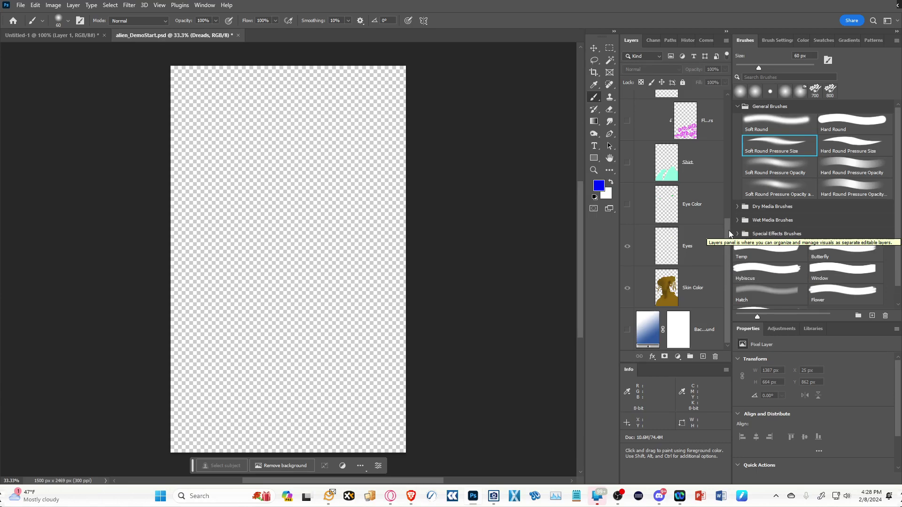
Make the Background and Smoke layers visible again.
click(627, 330)
drag(728, 256, 728, 89)
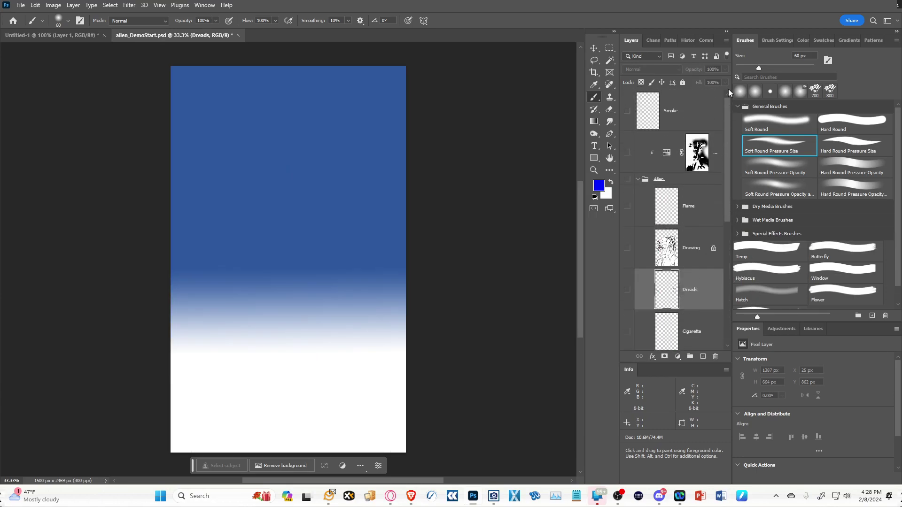
click(627, 111)
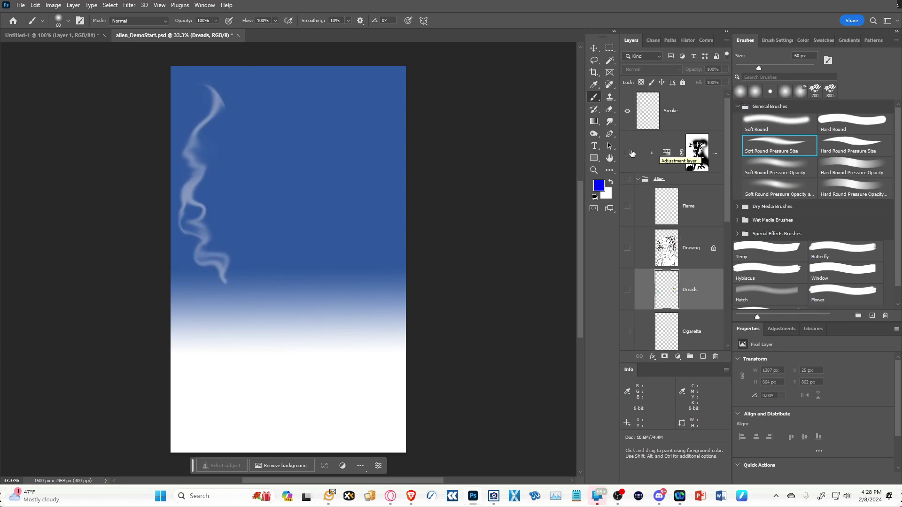
Show the Alien group and toggle its clipped adjustment layer on and off to compare the shading, leaving the adjustment hidden.
click(628, 153)
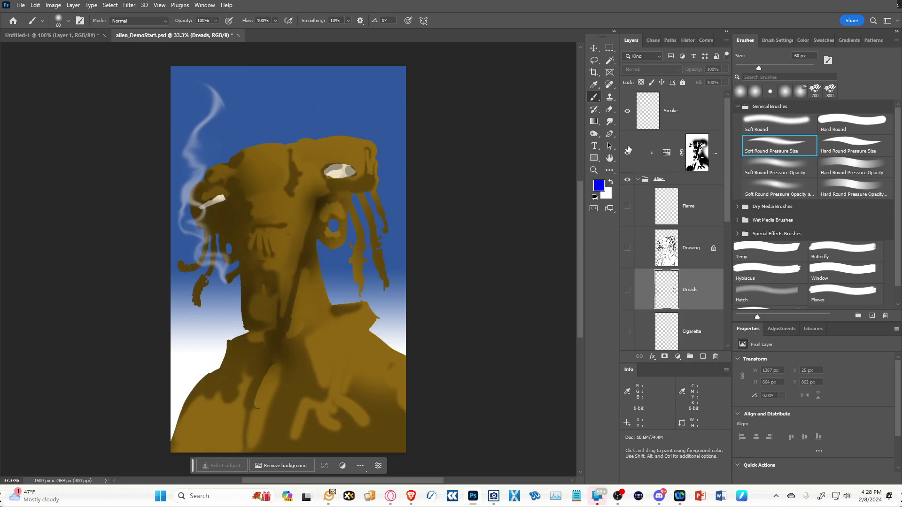
click(627, 153)
click(628, 155)
click(628, 156)
click(629, 156)
click(628, 155)
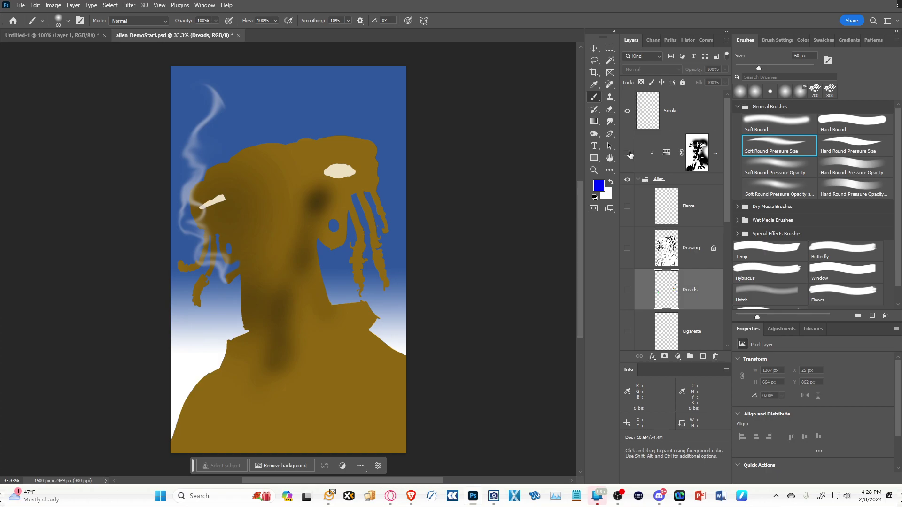
Make the Eye Color and Shirt layers visible again.
drag(727, 193, 710, 313)
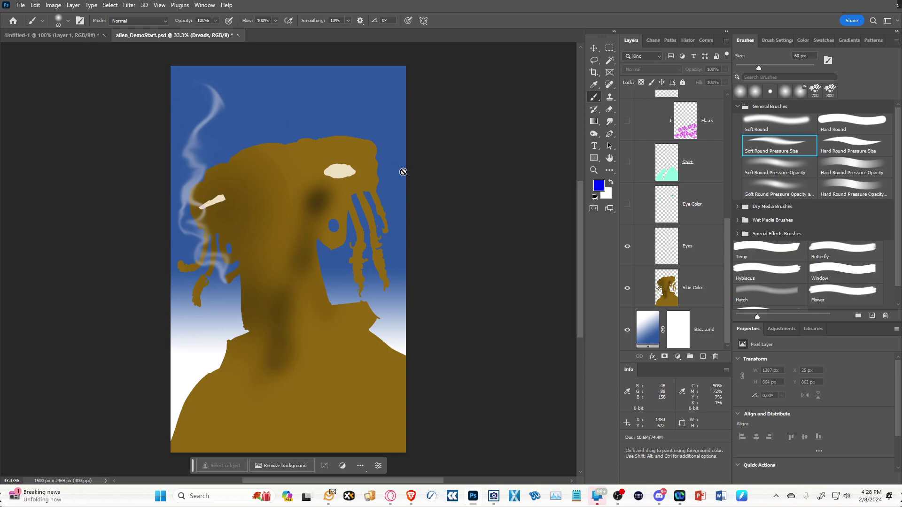
click(628, 205)
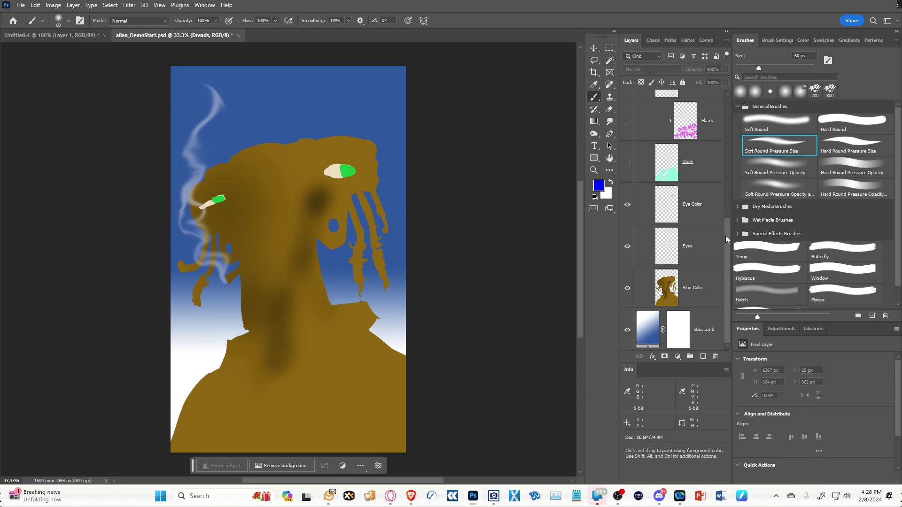
drag(727, 239, 726, 215)
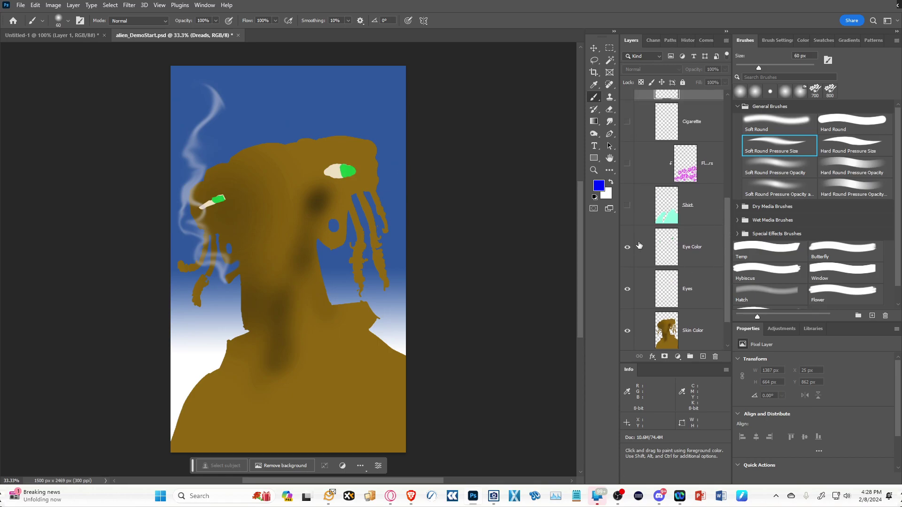
click(627, 205)
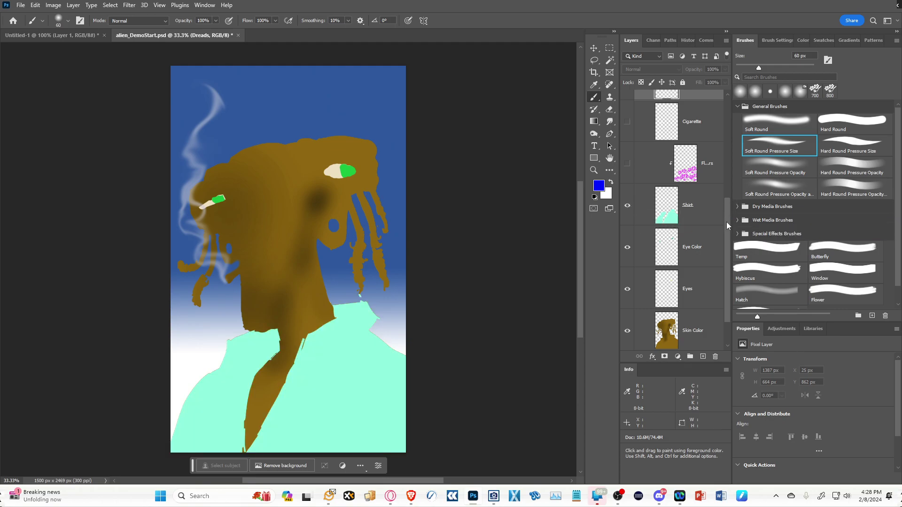
Make the shirt's flower pattern, Cigarette, Dreads, Flame and Drawing layers visible again.
scroll(681, 207, up, 1)
click(627, 205)
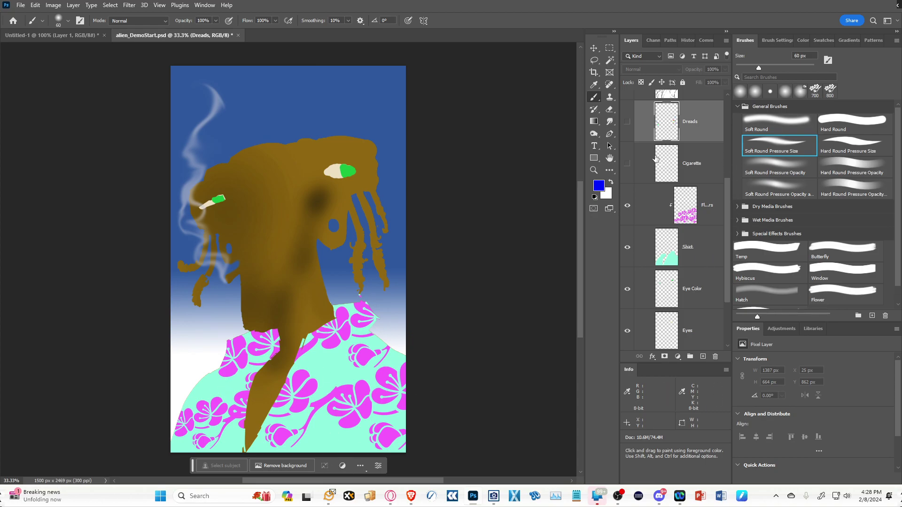
click(627, 165)
click(628, 123)
drag(728, 207, 735, 136)
click(628, 161)
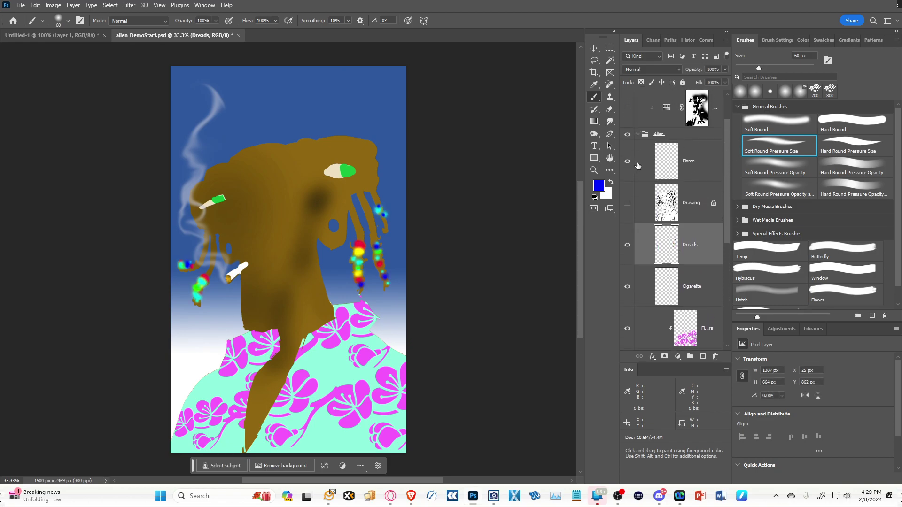
click(628, 203)
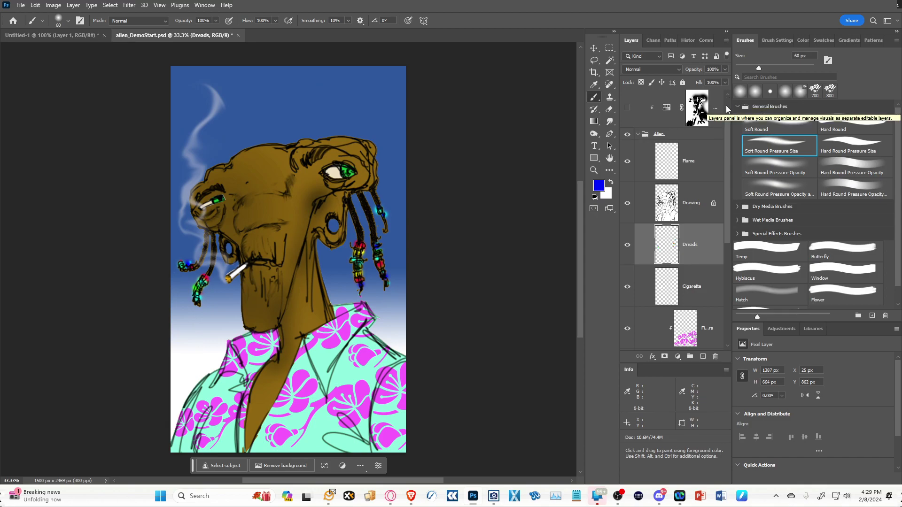
Toggle the clipped adjustment layer above the Alien group on and off to compare the shading, leaving it visible.
scroll(717, 124, up, 1)
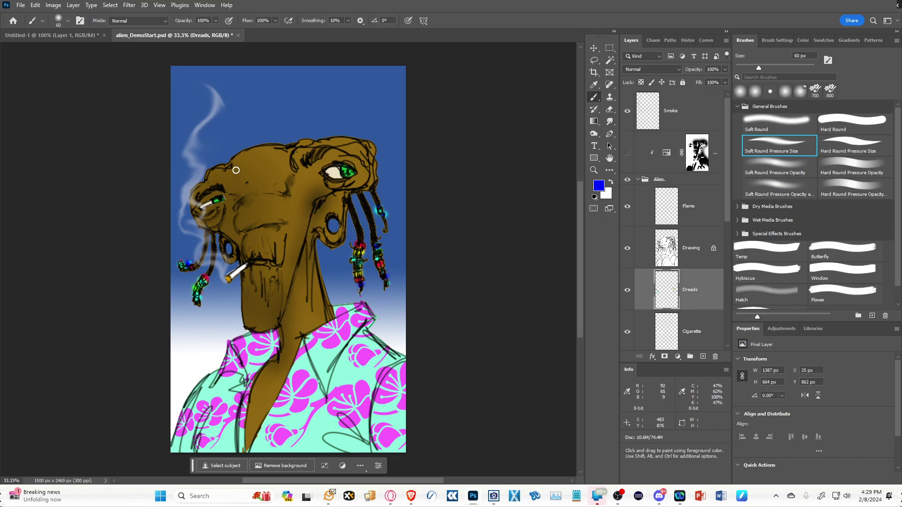
drag(726, 204, 730, 331)
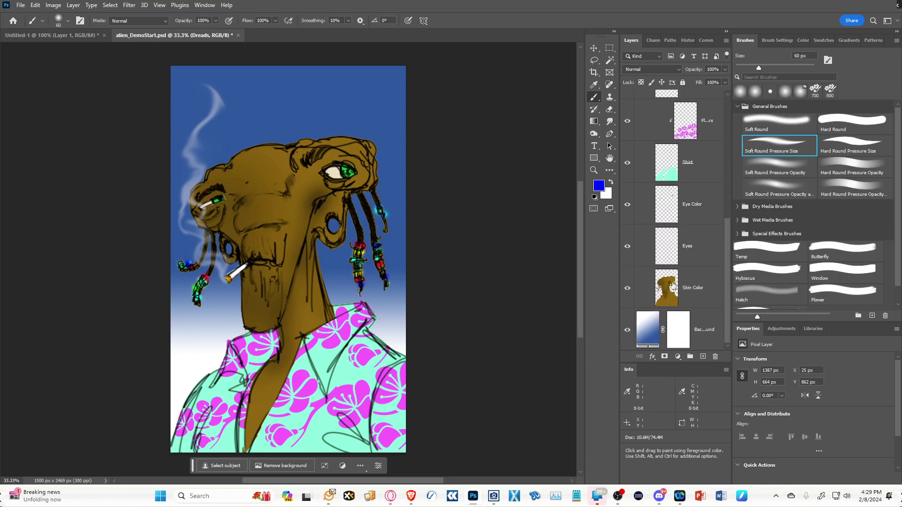
scroll(727, 291, up, 5)
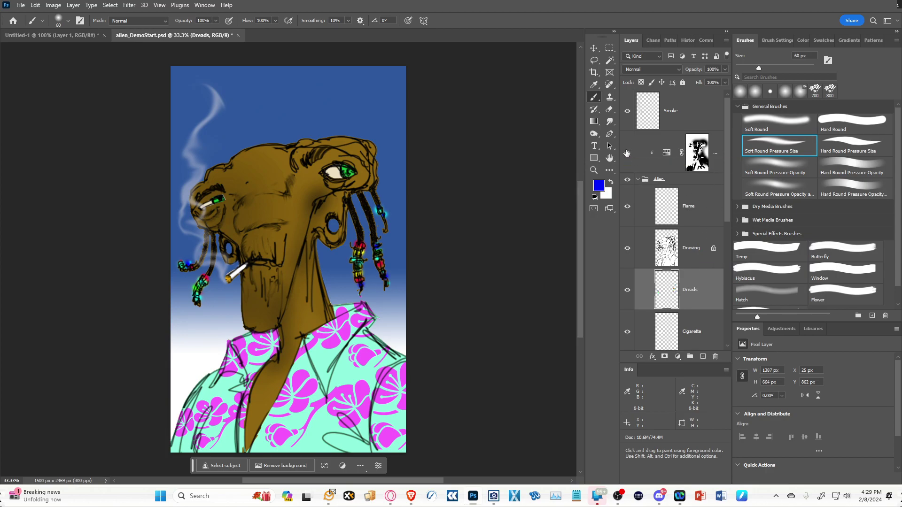
click(627, 152)
click(629, 154)
click(628, 153)
click(628, 154)
click(628, 154)
click(628, 153)
click(628, 153)
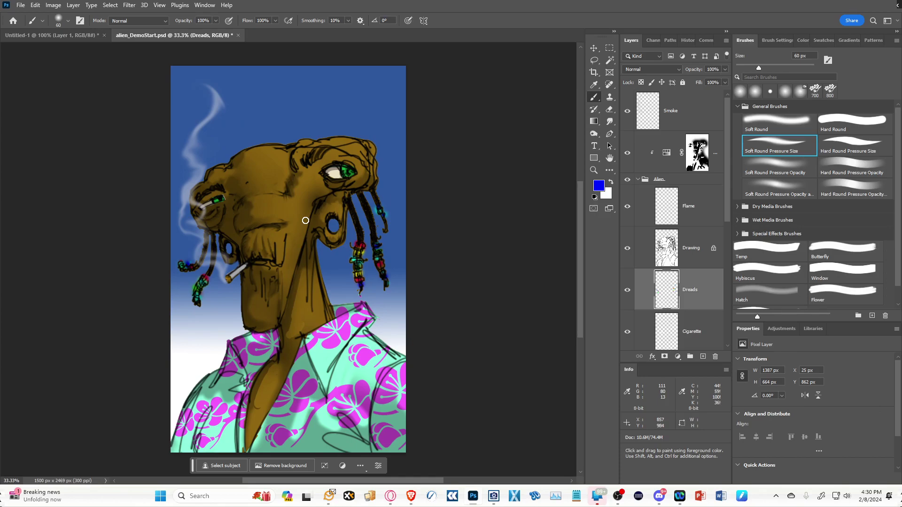
Create a new layer above the Smoke layer and name it "Reflected light".
click(707, 115)
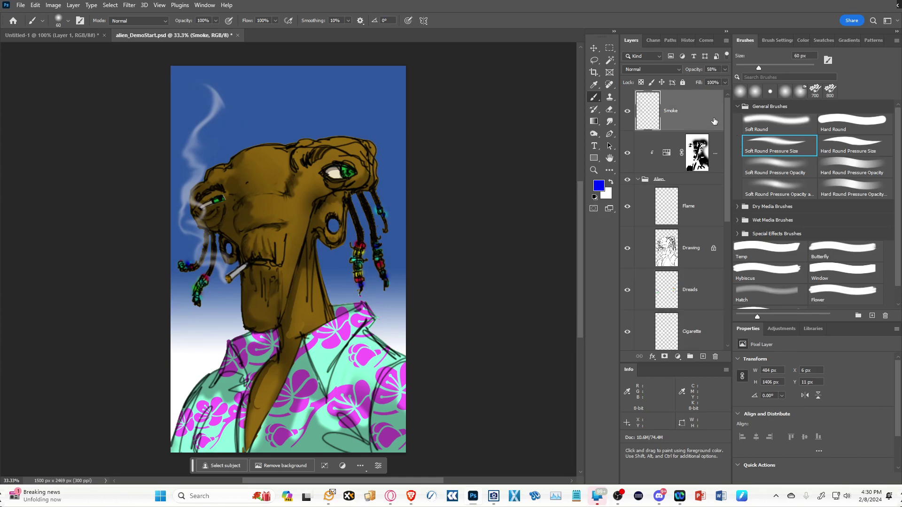
click(703, 356)
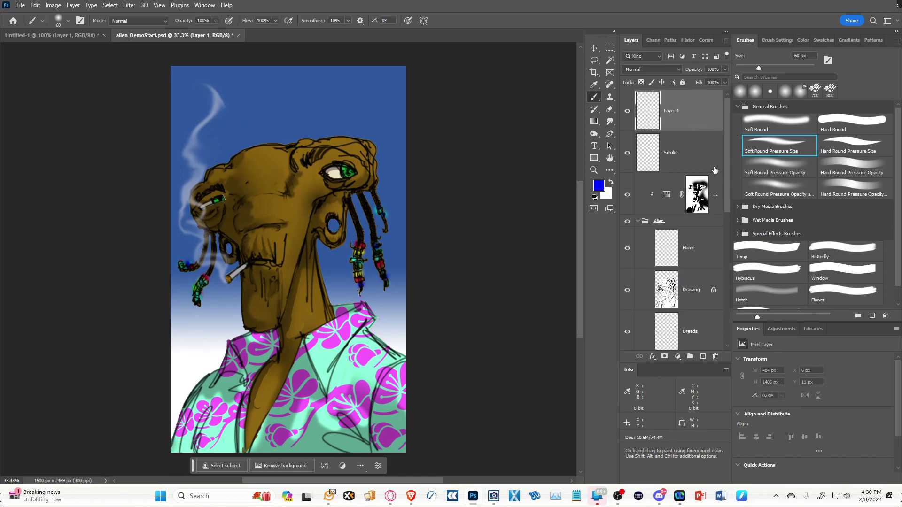
double_click(675, 112)
text(Reflected light)
key(Return)
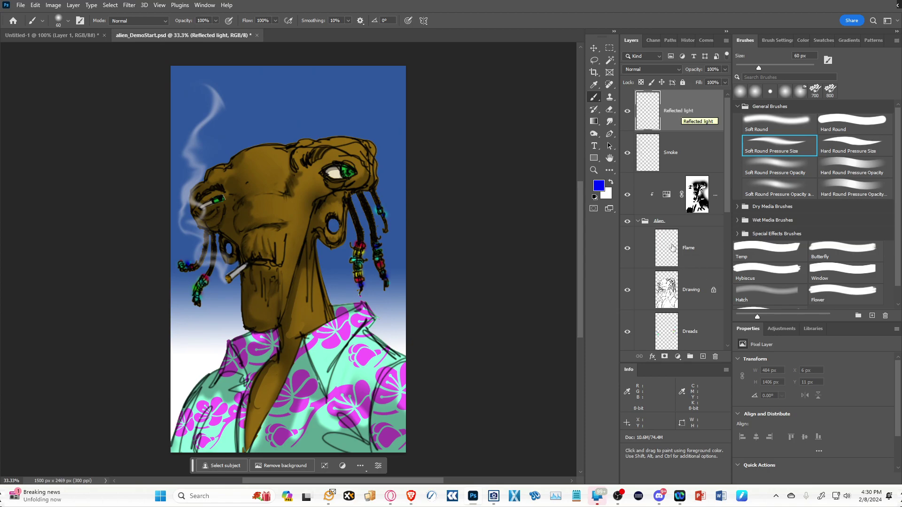
Set the foreground colour to orange (ffa800) and try a dab of it on the alien's face with an enlarged soft brush.
click(599, 185)
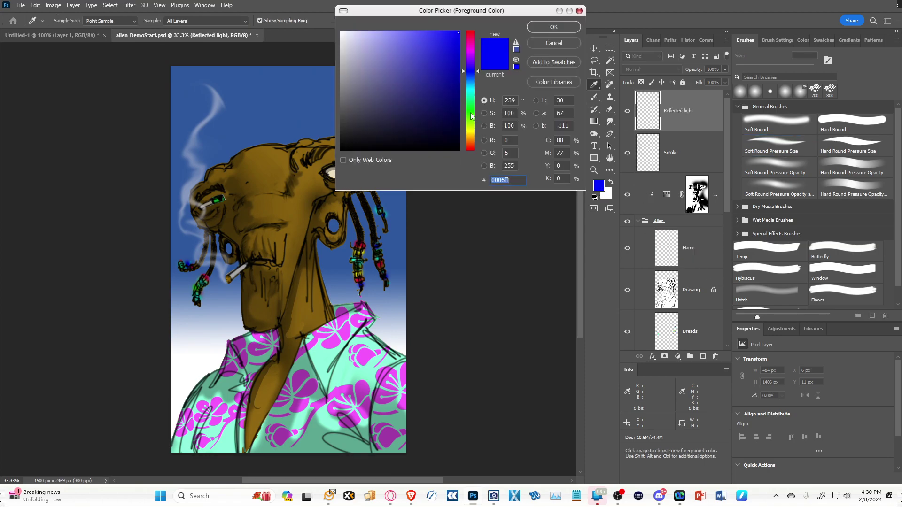
click(473, 127)
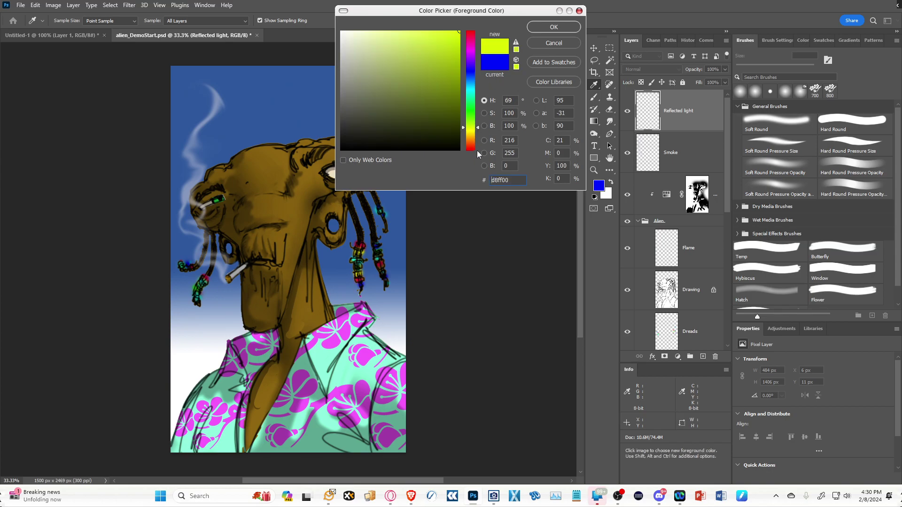
click(474, 137)
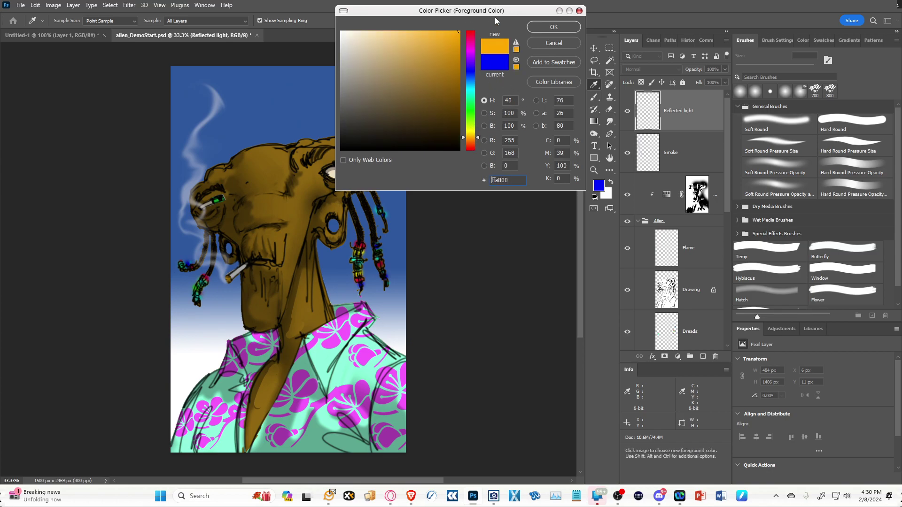
click(554, 28)
key(b)
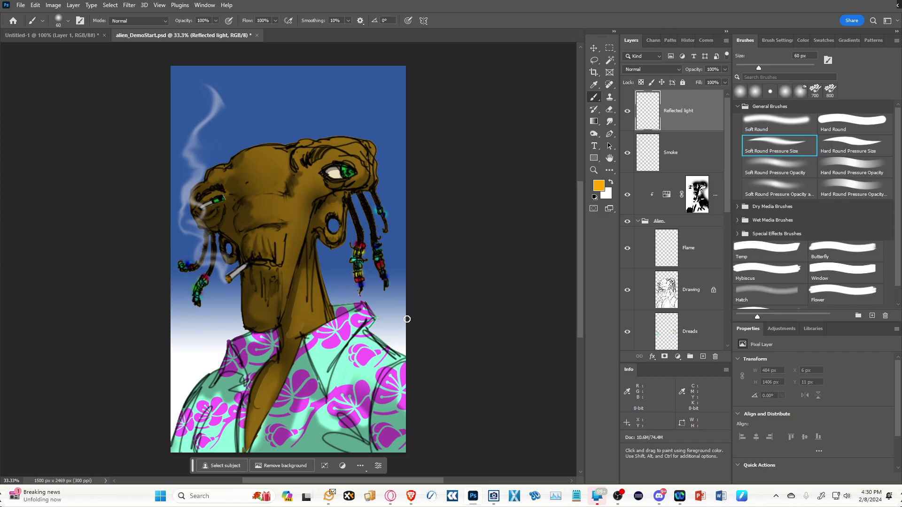
key(bracketright)
click(237, 206)
Switch to the Hard Round brush and set the foreground colour to red.
click(850, 123)
click(598, 187)
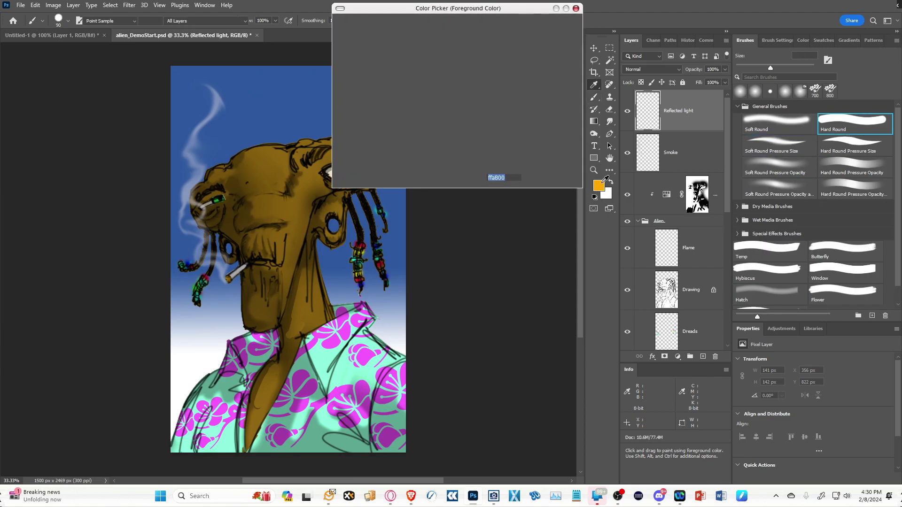
drag(469, 147, 476, 146)
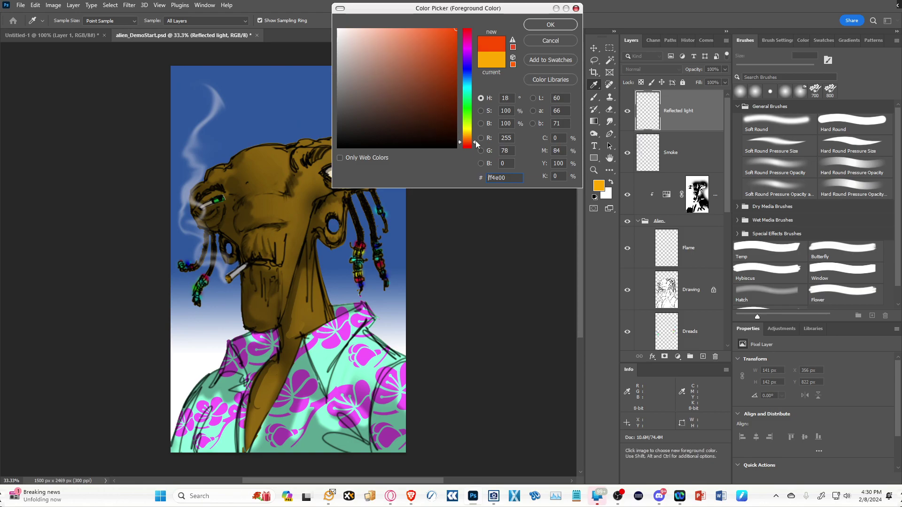
click(552, 25)
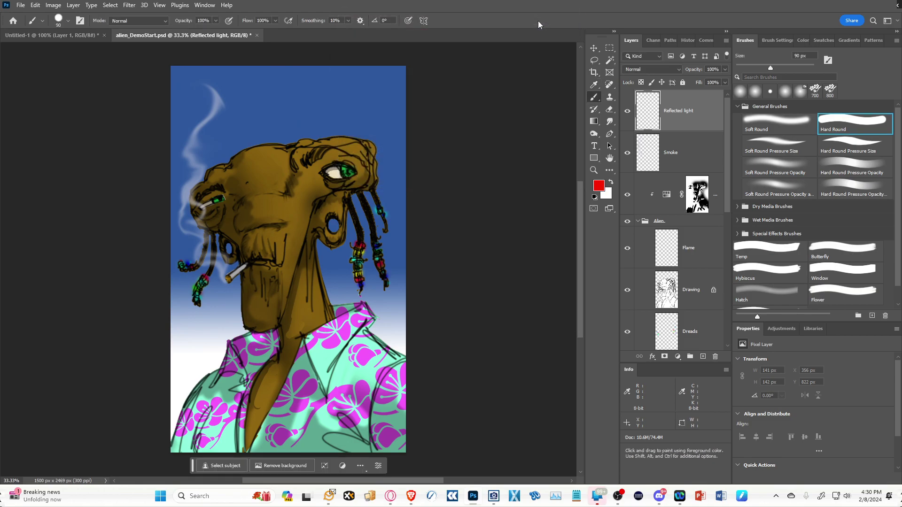
Reduce the brush to 40 px and paint red reflected-light strokes along the smoke-side edges of the forehead, nose, chin, cheek and far eye.
key(bracketleft)
key(bracketleft)
key(bracketleft)
drag(234, 164, 240, 227)
key(bracketleft)
click(241, 207)
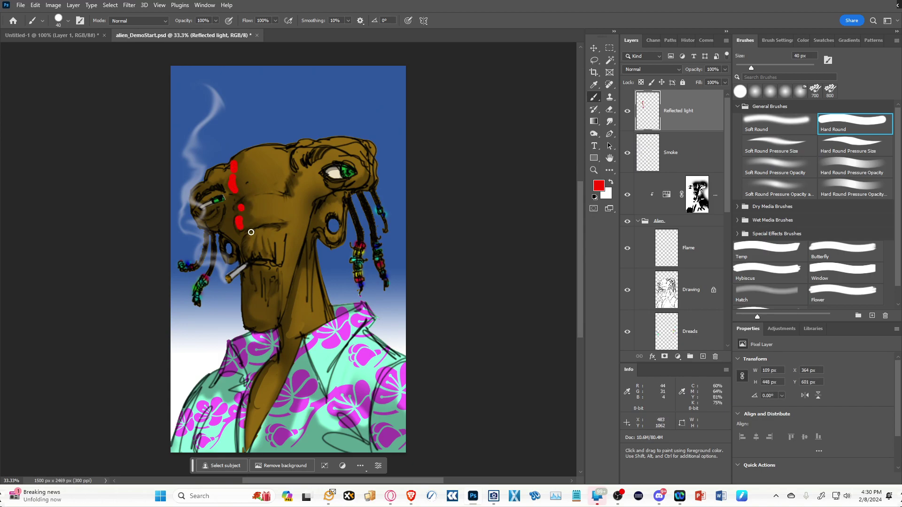
drag(245, 274, 248, 326)
drag(218, 228, 232, 239)
drag(195, 209, 192, 194)
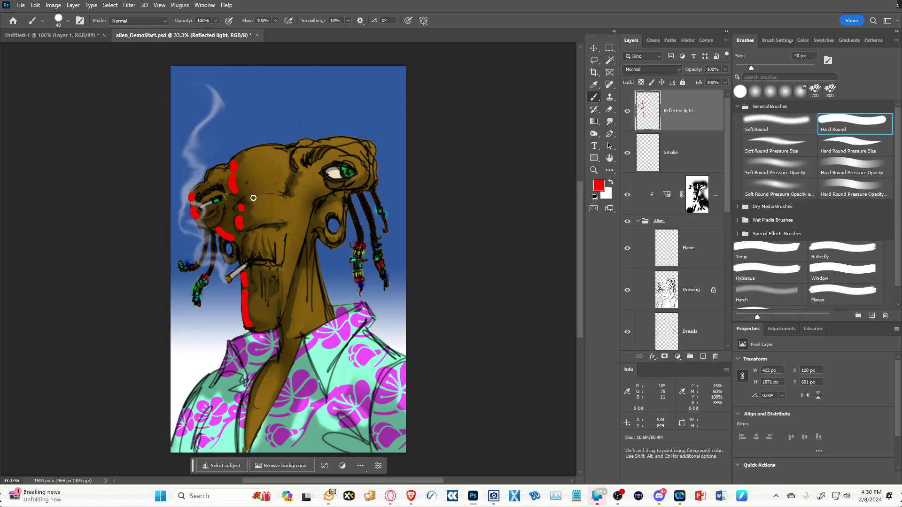
Try the Smudge tool on the forehead stroke, and thin the red strokes into narrow rims with a 35 px hard Eraser.
click(610, 121)
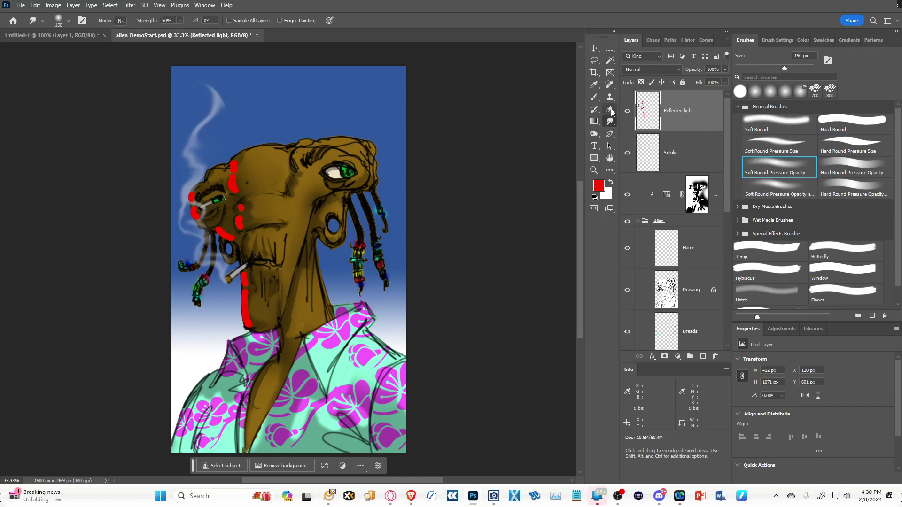
mouse_move(245, 168)
mouse_down()
mouse_move(243, 188)
mouse_move(242, 170)
mouse_up()
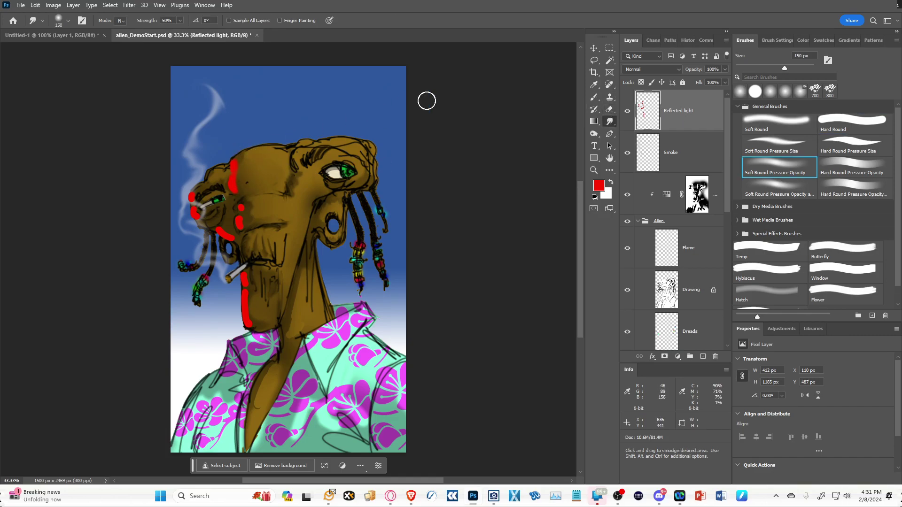
click(609, 111)
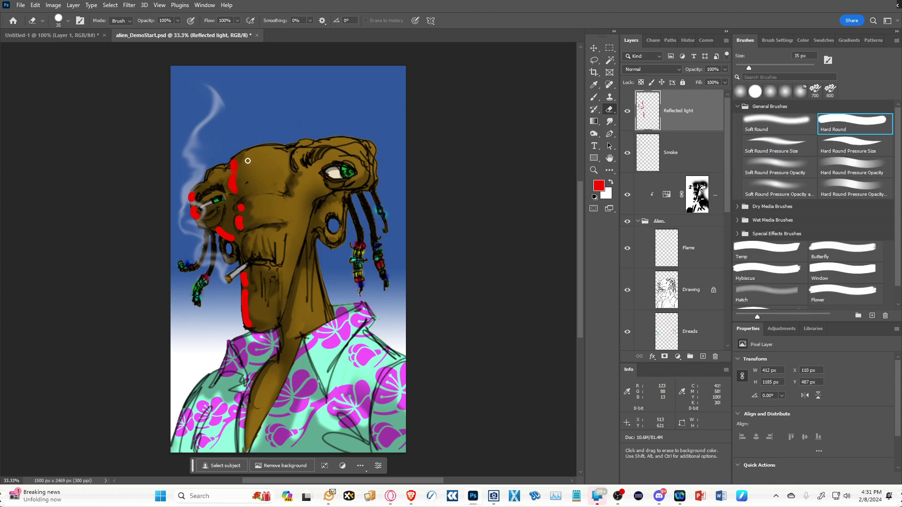
mouse_move(240, 174)
mouse_down()
mouse_move(252, 256)
mouse_move(251, 321)
mouse_up()
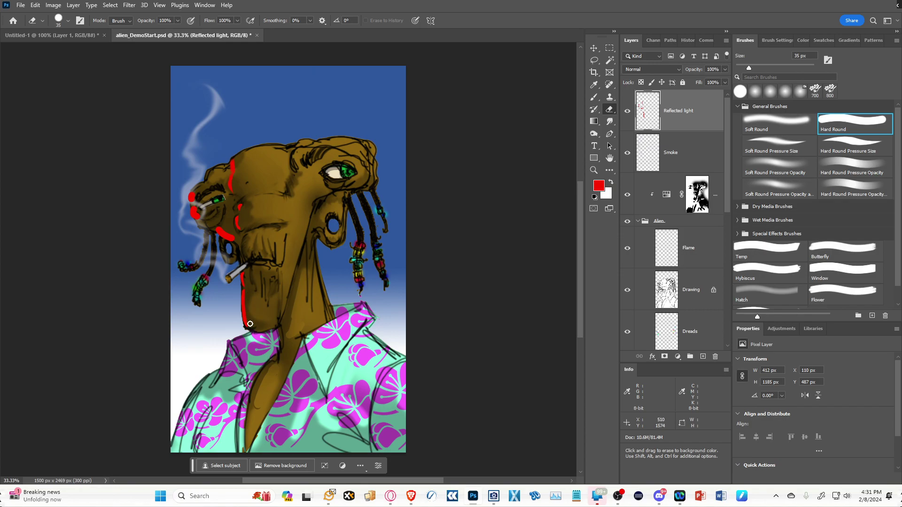
mouse_move(232, 237)
mouse_down()
mouse_move(203, 206)
mouse_move(197, 219)
mouse_move(194, 196)
mouse_up()
Set the Reflected light layer's opacity to 68% and duplicate the layer.
click(725, 70)
drag(724, 80, 711, 82)
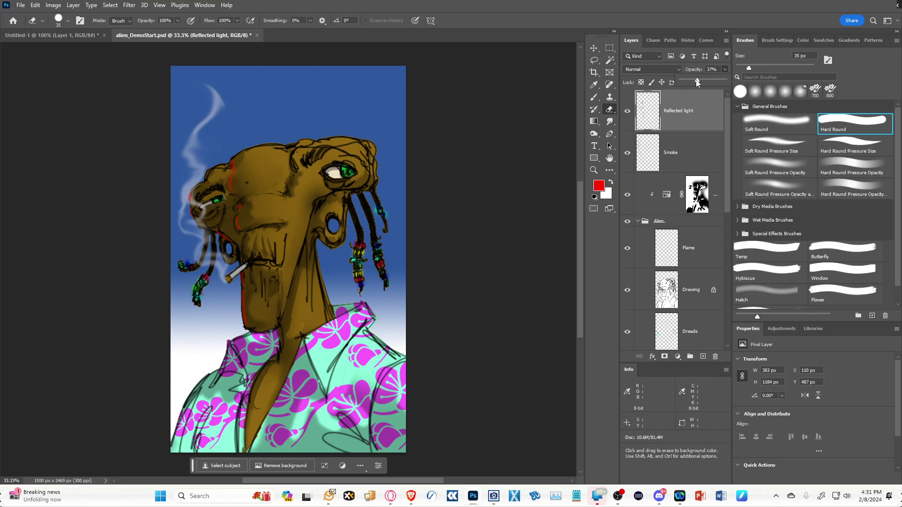
drag(707, 80, 711, 82)
drag(697, 111, 702, 357)
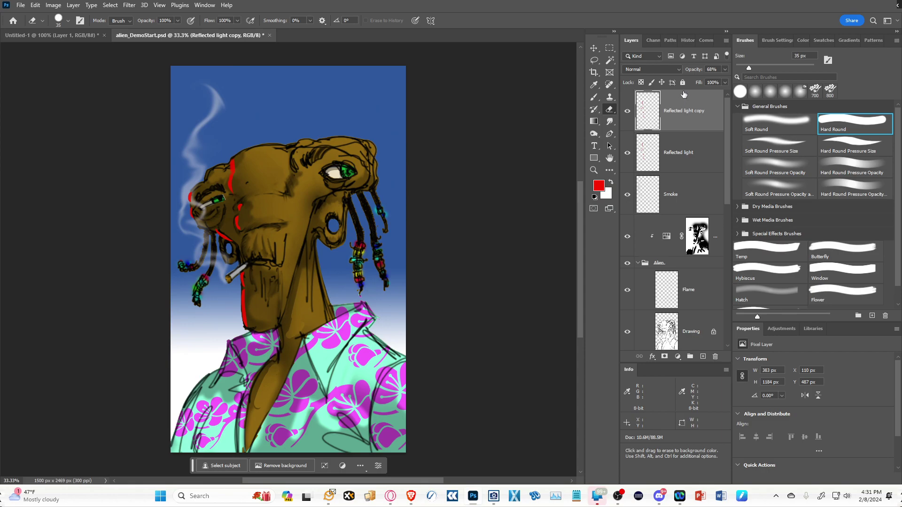
Colorize the Reflected light copy layer with Hue/Saturation at hue 224, saturation 100 and lightness +30.
key(shift)
key(u)
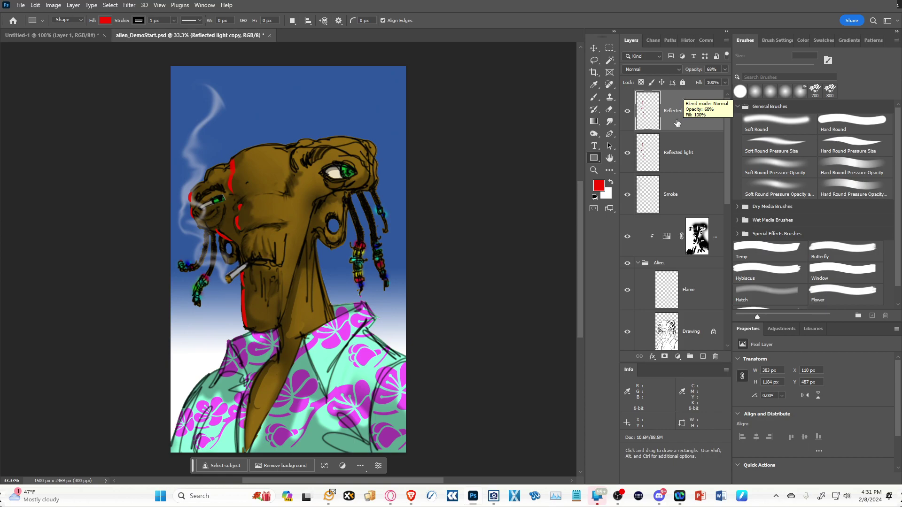
key(ctrl+u)
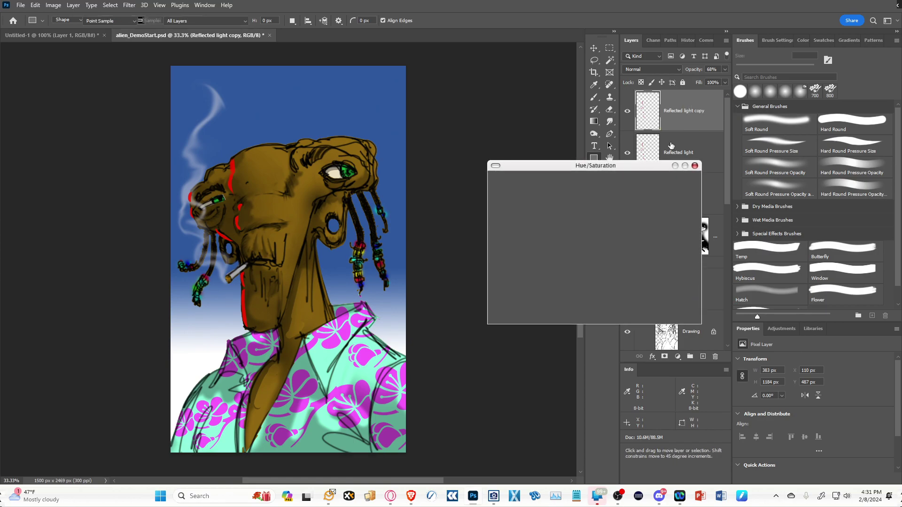
mouse_move(573, 229)
mouse_down()
mouse_move(616, 234)
mouse_move(570, 231)
mouse_move(592, 230)
mouse_up()
click(663, 283)
drag(572, 276, 612, 276)
drag(551, 253, 635, 254)
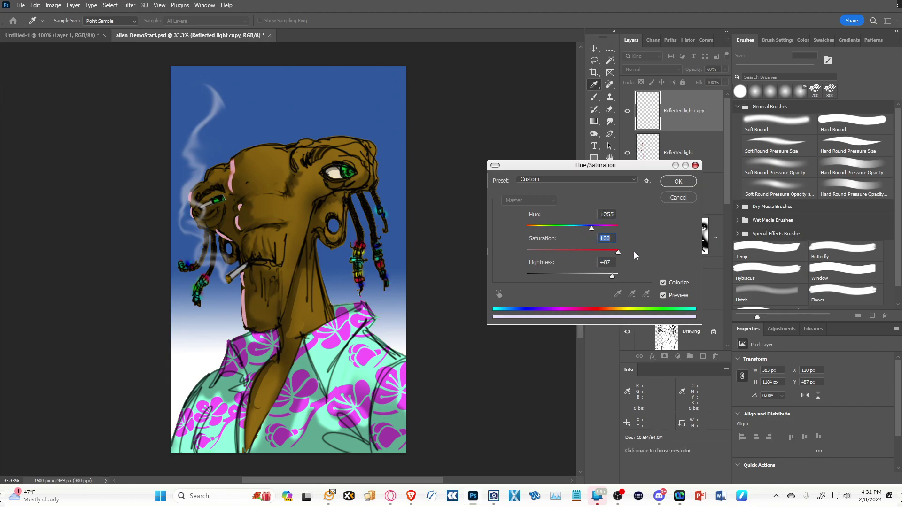
drag(592, 228, 573, 230)
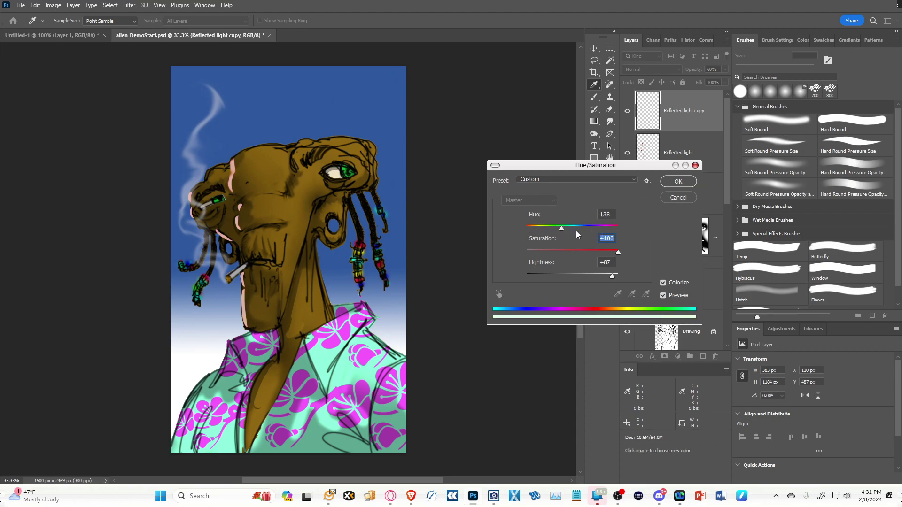
drag(611, 276, 578, 277)
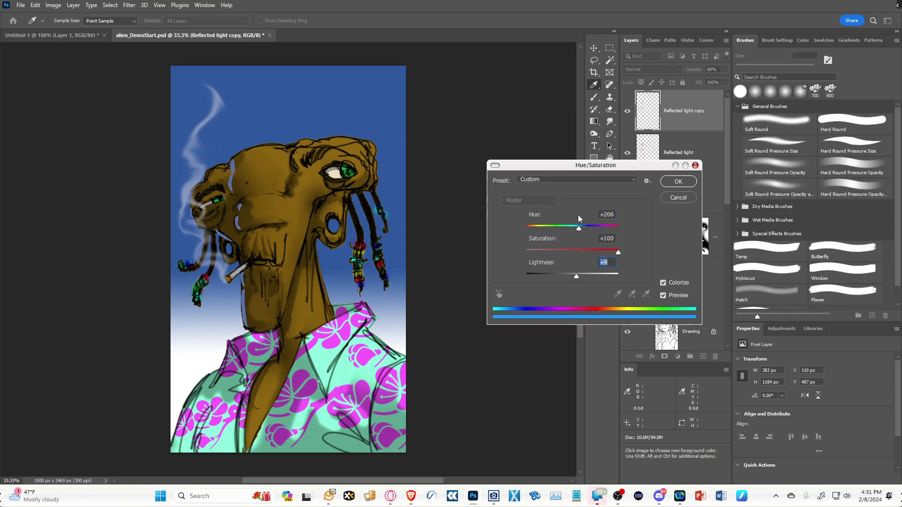
drag(580, 229, 575, 229)
drag(576, 277, 585, 278)
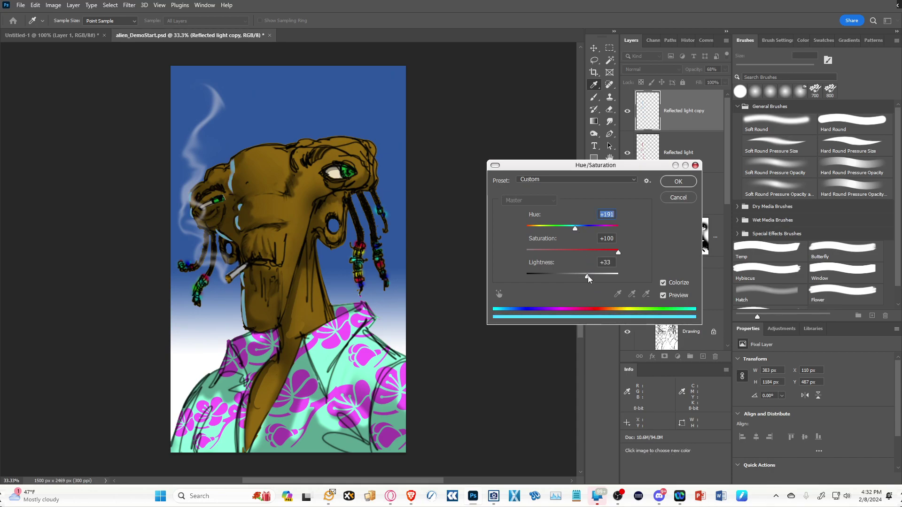
drag(578, 229, 584, 233)
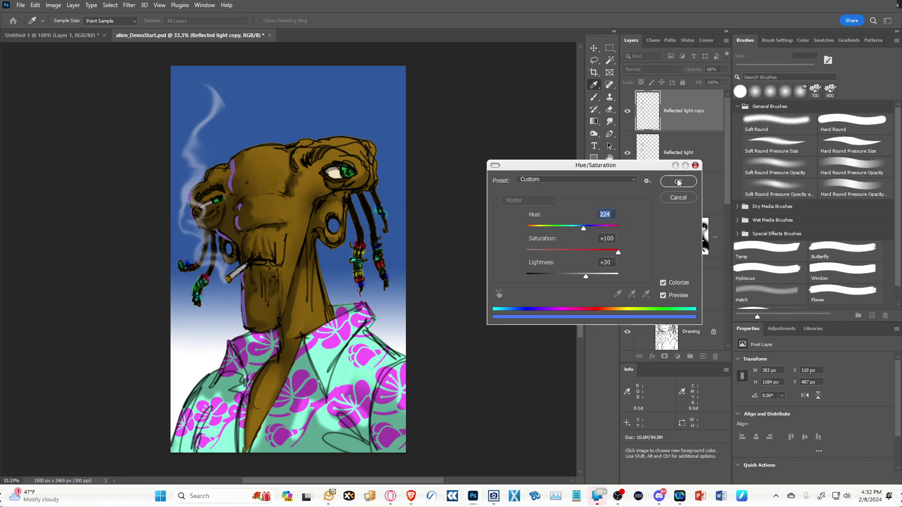
click(678, 182)
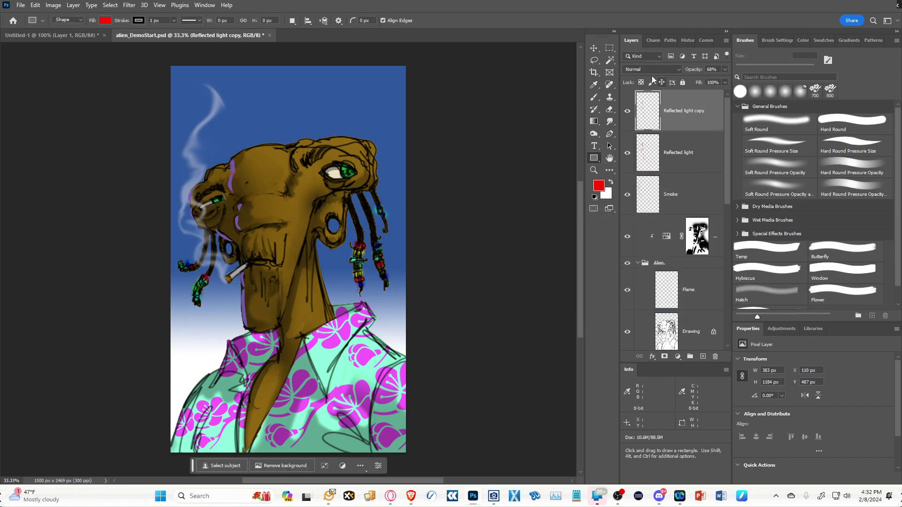
Erase short sections of the recoloured rim strokes on the face so red stripes from the layer beneath alternate with them.
click(609, 109)
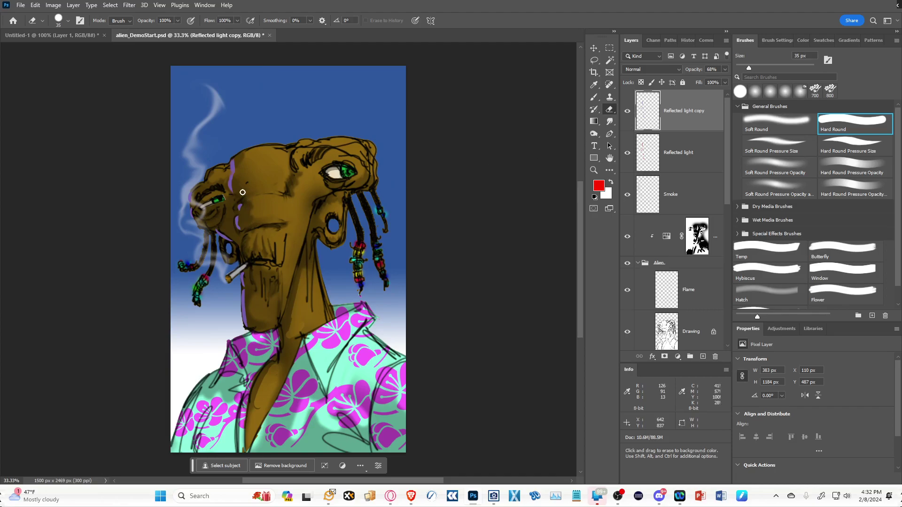
mouse_move(196, 214)
mouse_down()
mouse_move(292, 193)
mouse_move(172, 288)
mouse_move(267, 226)
mouse_move(291, 297)
mouse_move(232, 293)
mouse_move(269, 230)
mouse_move(245, 191)
mouse_up()
Soften the blue rim stripes on the Reflected light copy layer with a 1.1-pixel Gaussian Blur.
click(129, 5)
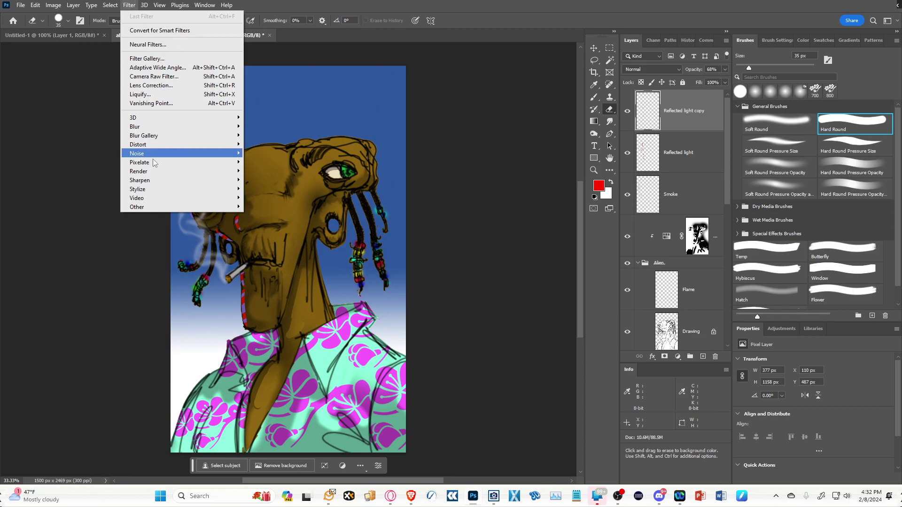
click(159, 127)
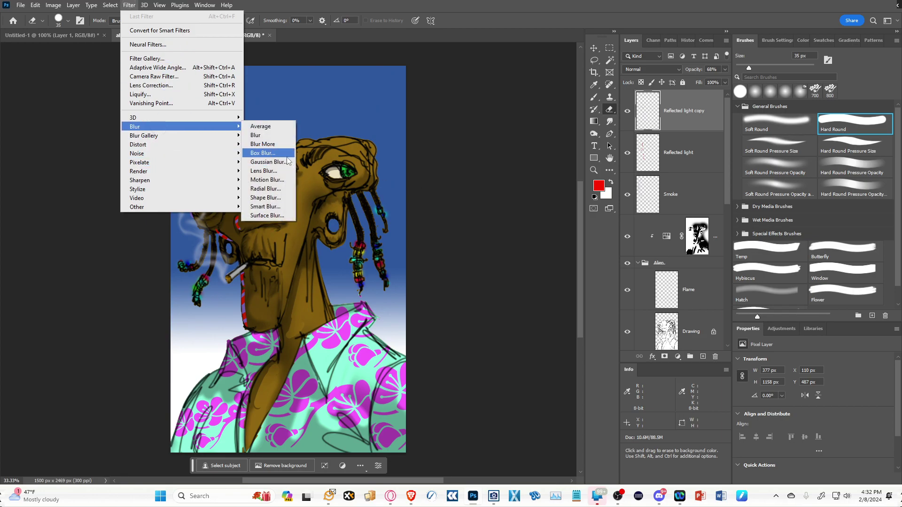
click(270, 162)
drag(449, 100, 524, 187)
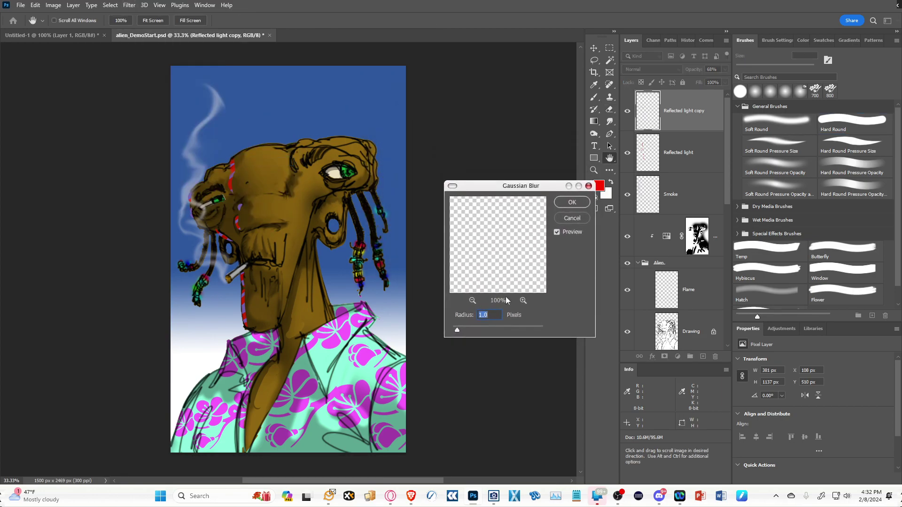
drag(458, 329, 457, 330)
click(572, 202)
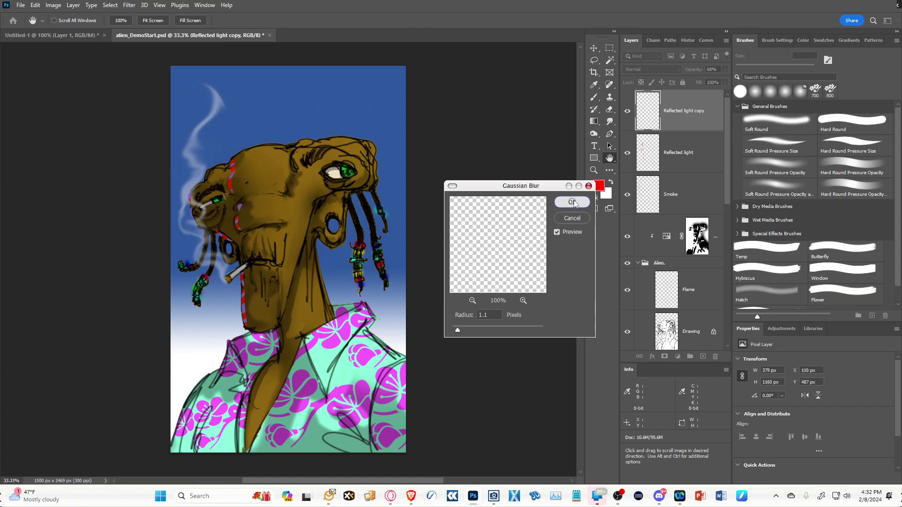
Blur the red rim strokes on the Reflected light layer with a Gaussian Blur of 7.8 pixels.
click(700, 153)
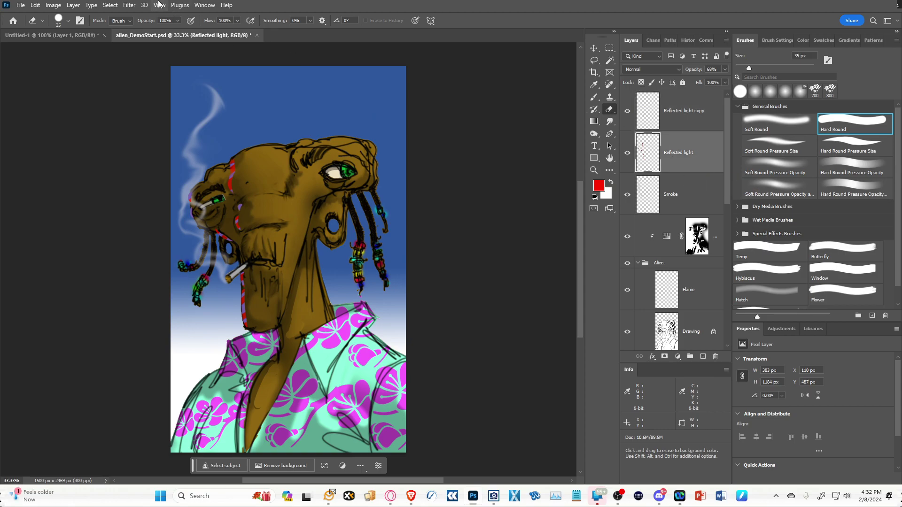
click(129, 5)
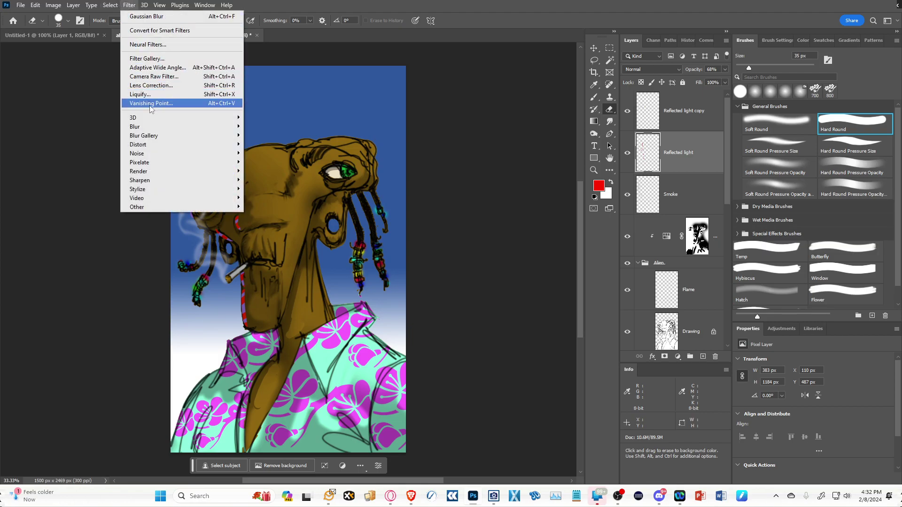
mouse_move(150, 127)
click(276, 162)
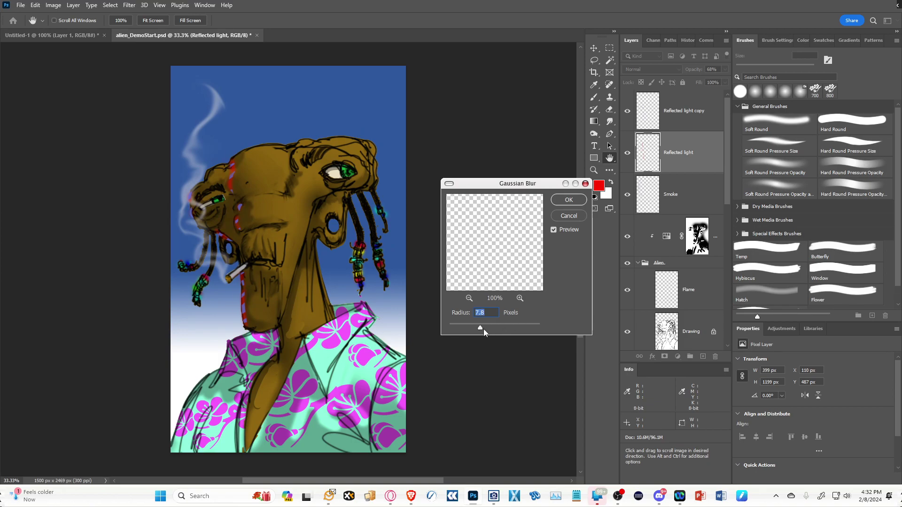
click(578, 203)
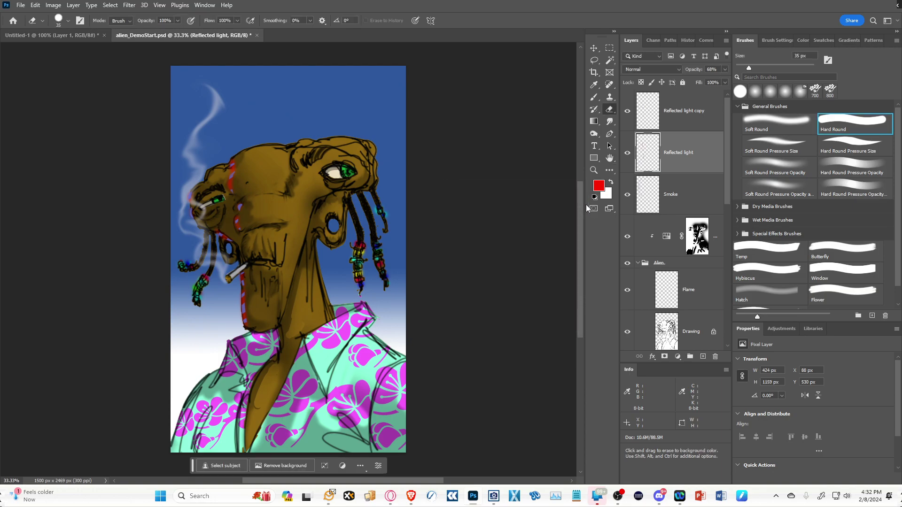
Alternate the visibility of the two reflected light layers to flash blue and red, leaving only the red Reflected light layer shown.
click(628, 111)
click(627, 111)
click(627, 153)
click(628, 112)
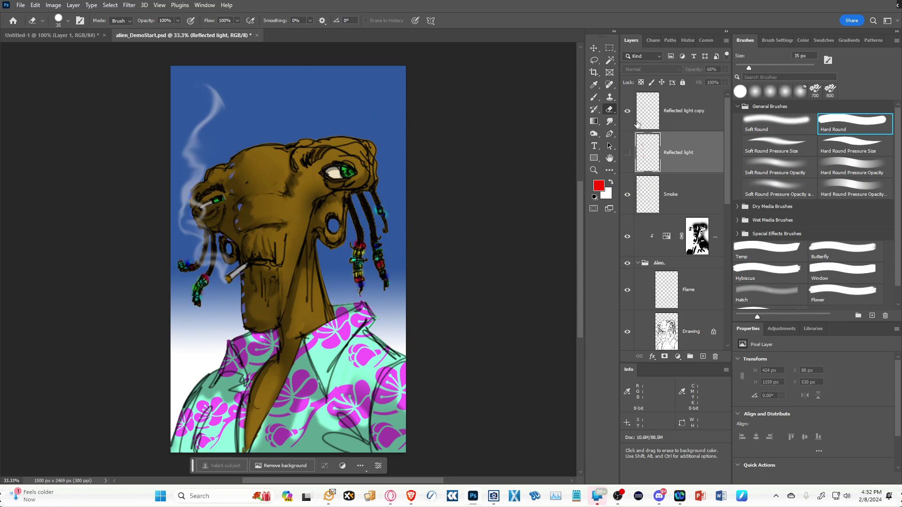
click(627, 111)
click(627, 153)
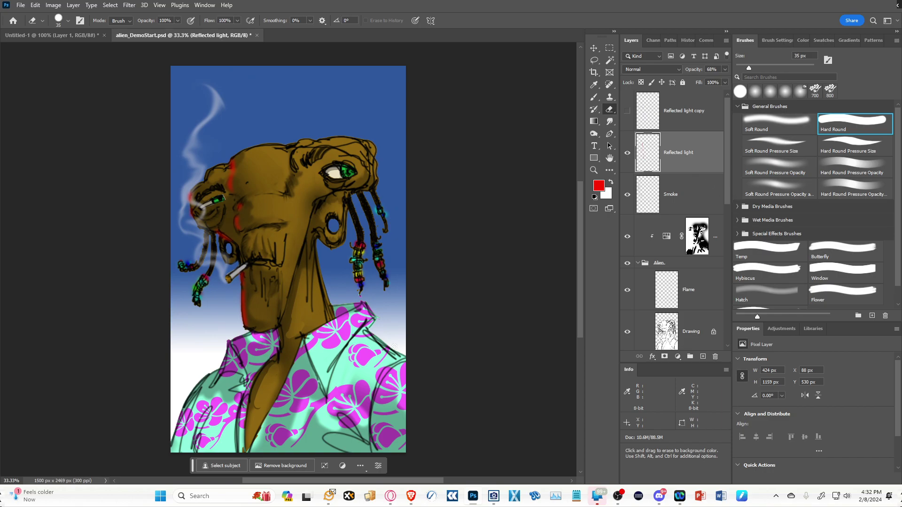
Paint red rim strokes along the shirt's left collar and shoulder with the Hard Round brush, and trim them with a 35 px Eraser.
key(b)
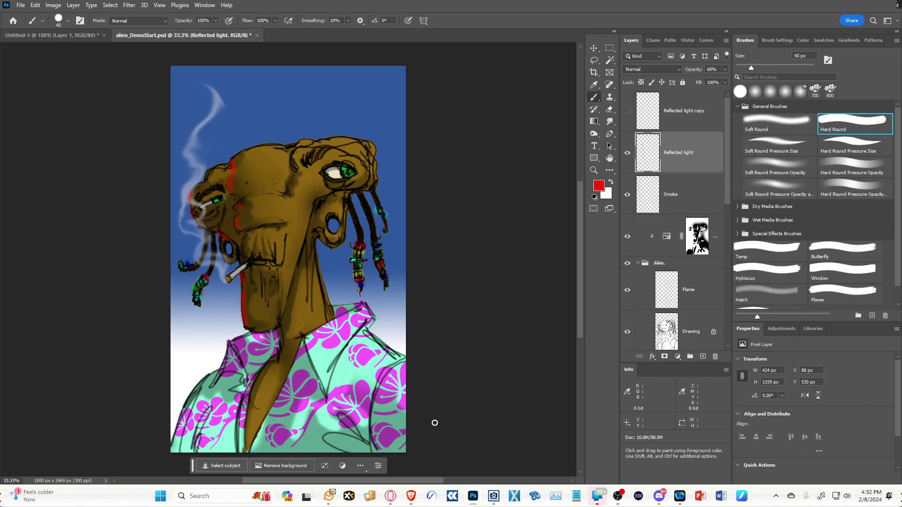
drag(229, 340, 215, 379)
mouse_move(230, 340)
mouse_down()
mouse_move(247, 375)
mouse_move(182, 449)
mouse_up()
drag(207, 376, 172, 436)
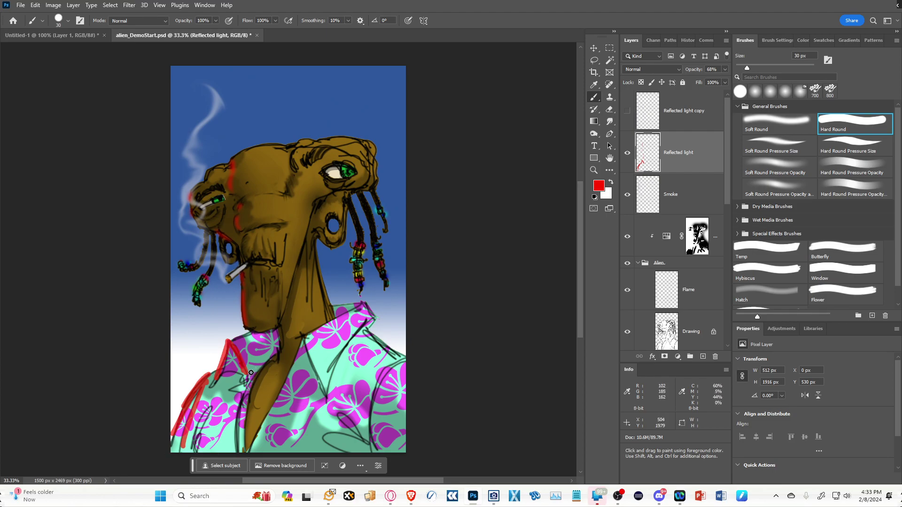
key(e)
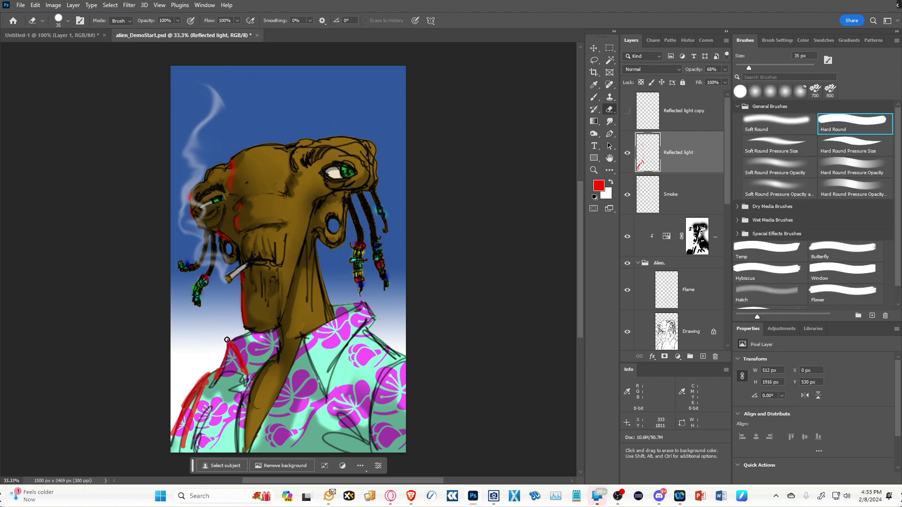
drag(215, 366, 182, 404)
Paint red rim strokes along both edges of the shirt's right collar point and thin them with the Eraser.
key(b)
drag(305, 342, 322, 396)
key(e)
key(b)
drag(302, 339, 291, 374)
key(e)
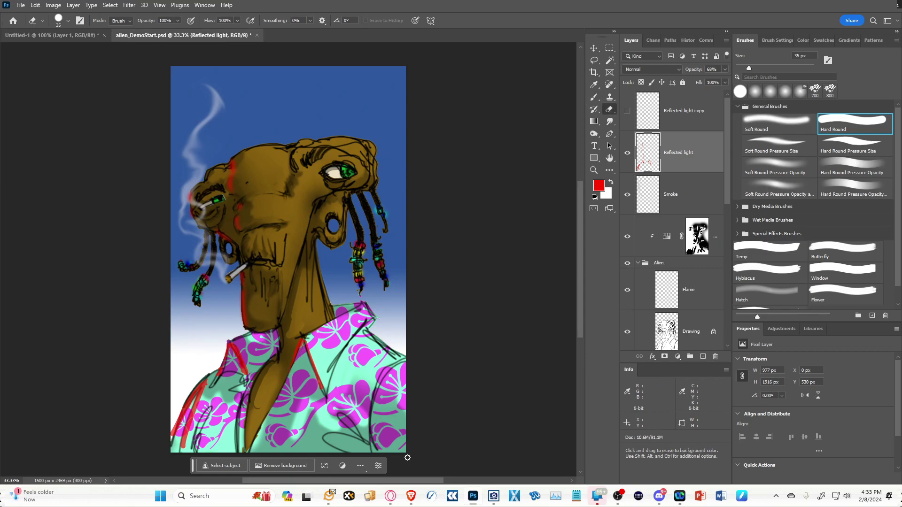
Smudge the red strokes on the forehead, both collars and the shoulder with a soft brush of 200 to 250 px at 50% strength.
click(610, 122)
key(bracketright)
key(bracketright)
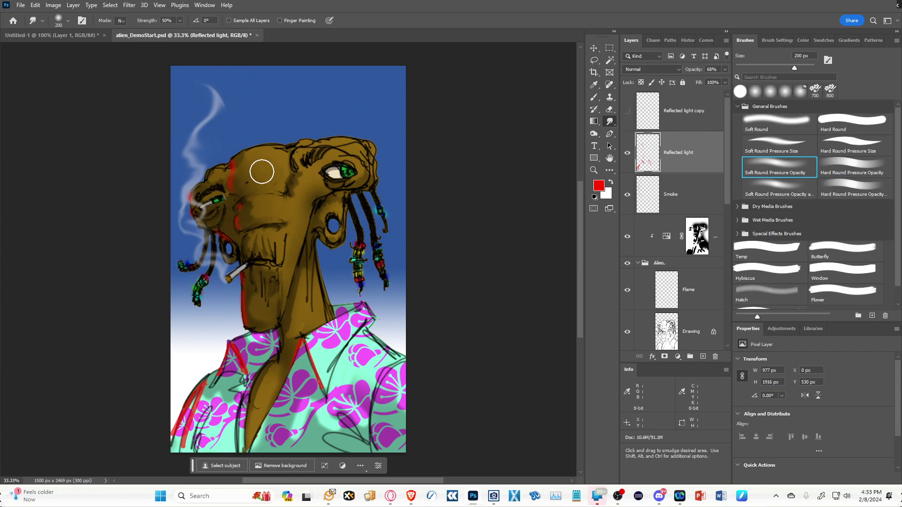
drag(250, 153, 241, 166)
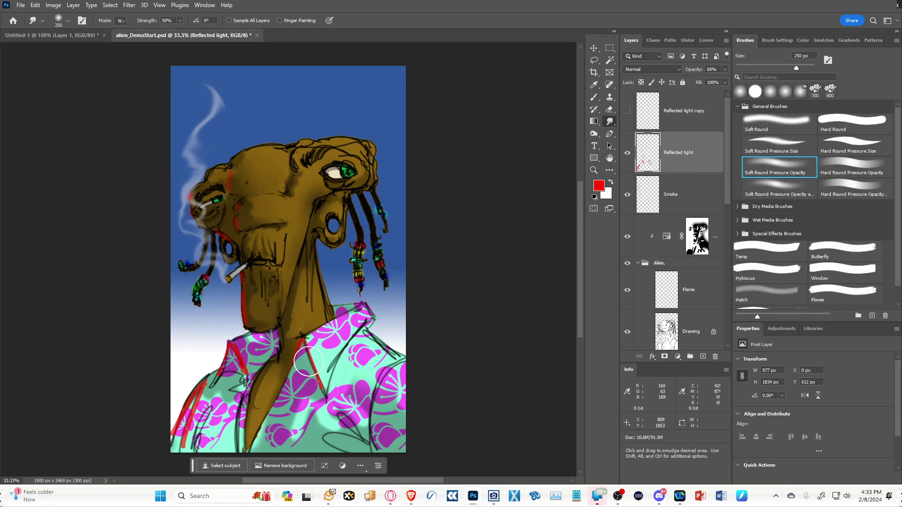
drag(315, 369, 332, 395)
mouse_move(230, 358)
mouse_down()
mouse_move(232, 371)
mouse_move(214, 387)
mouse_move(244, 364)
mouse_move(240, 357)
mouse_move(244, 371)
mouse_move(237, 366)
mouse_move(185, 429)
mouse_move(198, 397)
mouse_move(184, 435)
mouse_move(200, 384)
mouse_move(188, 404)
mouse_move(207, 382)
mouse_move(181, 434)
mouse_move(192, 420)
mouse_up()
key(ctrl+minus)
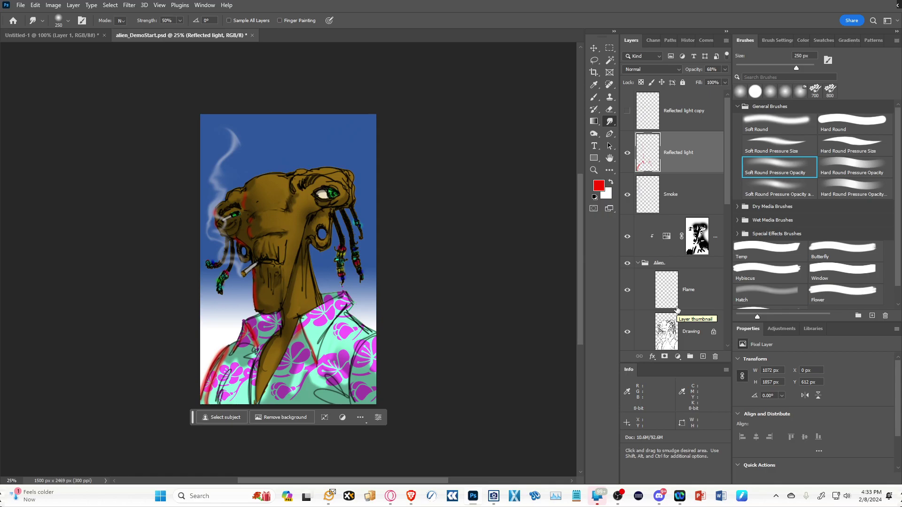
Colorize the Reflected light layer at hue 206, saturation 96 and lightness +38, and lower its opacity to 48%.
double_click(689, 154)
click(708, 156)
key(ctrl+u)
drag(569, 229, 537, 232)
drag(535, 231, 611, 250)
click(660, 280)
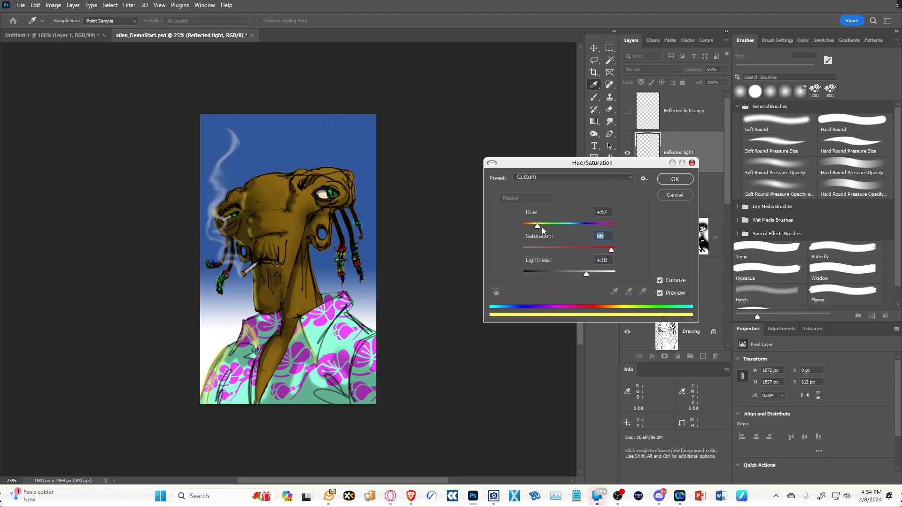
drag(548, 225, 577, 226)
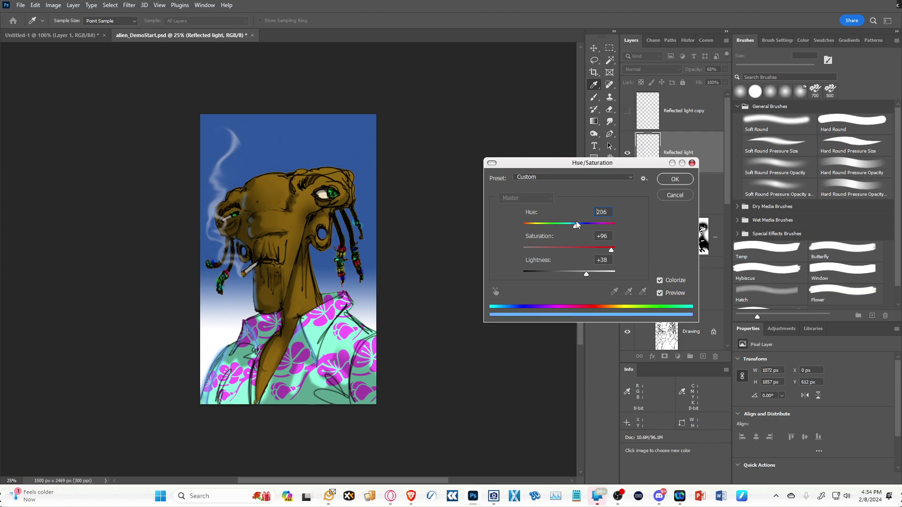
click(676, 179)
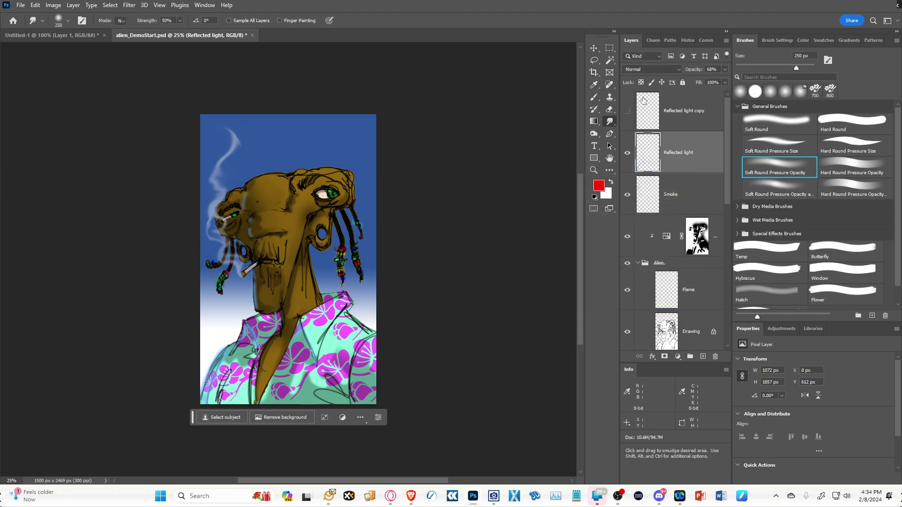
click(725, 70)
drag(712, 81, 701, 82)
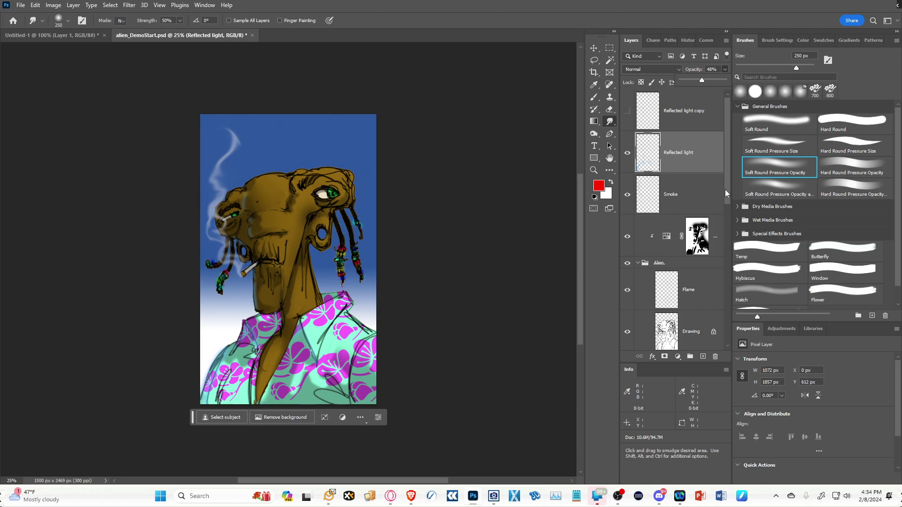
Hide every layer, and show the background, Skin Color, Eyes, Eye Color, Shirt and flowers layers one by one.
drag(726, 125, 728, 303)
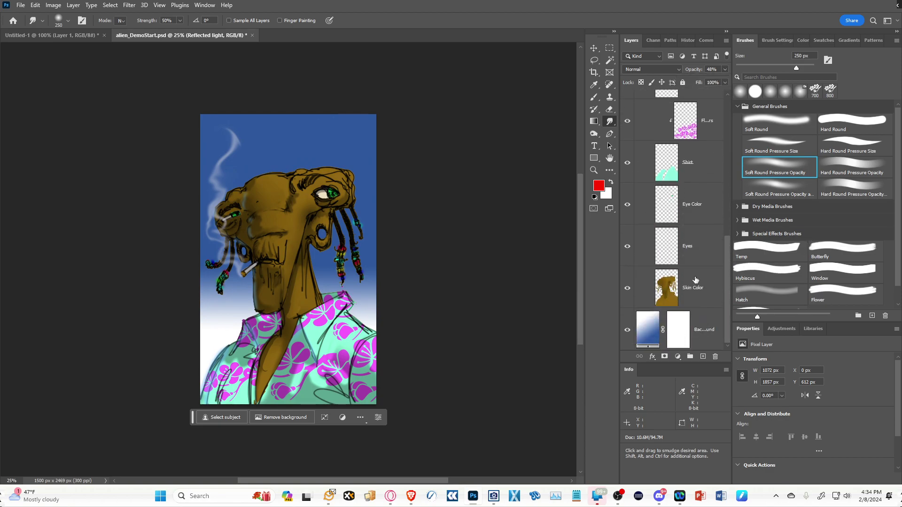
drag(728, 261, 728, 77)
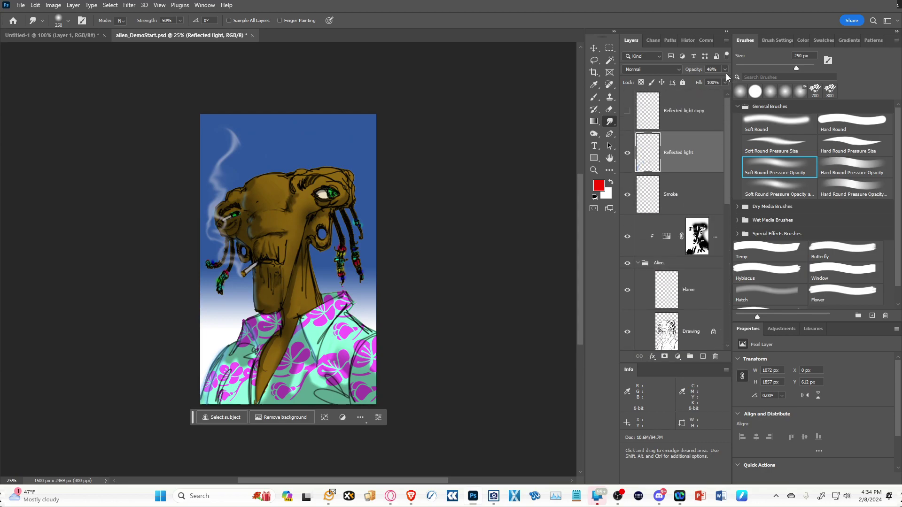
drag(626, 111, 626, 402)
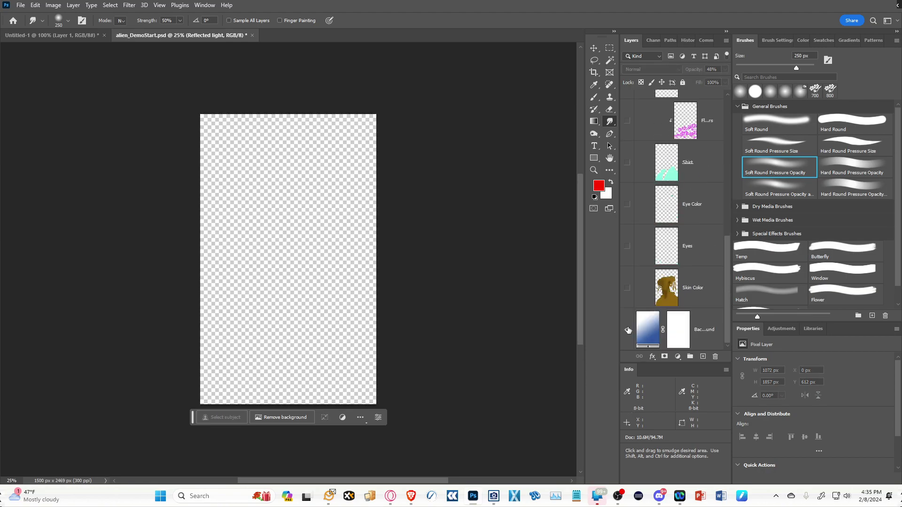
click(627, 330)
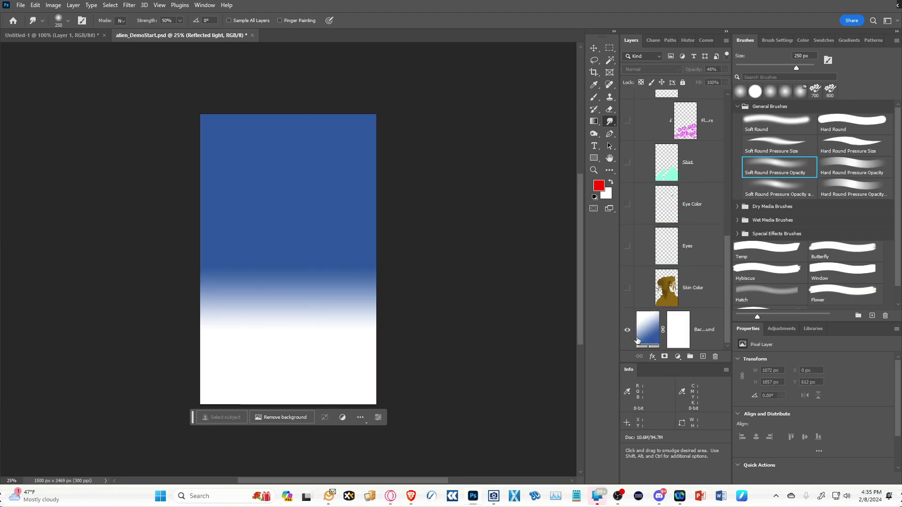
click(628, 288)
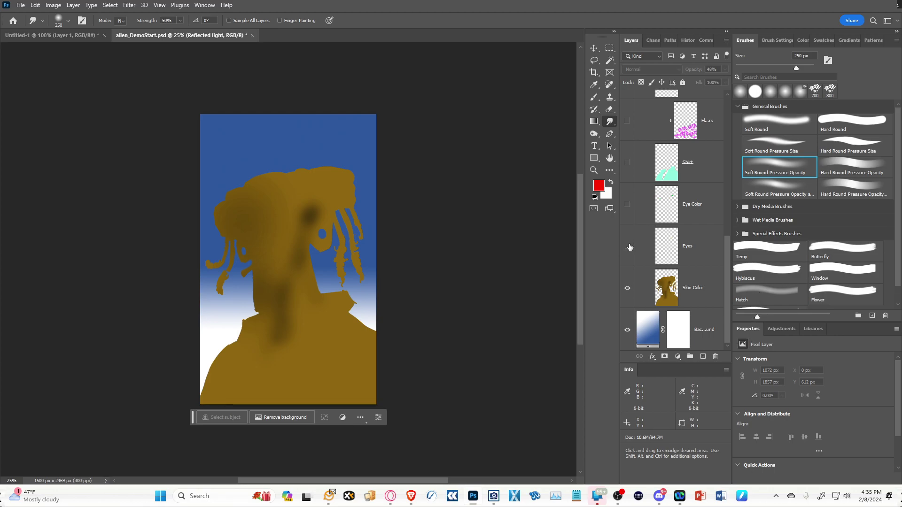
click(627, 246)
click(627, 204)
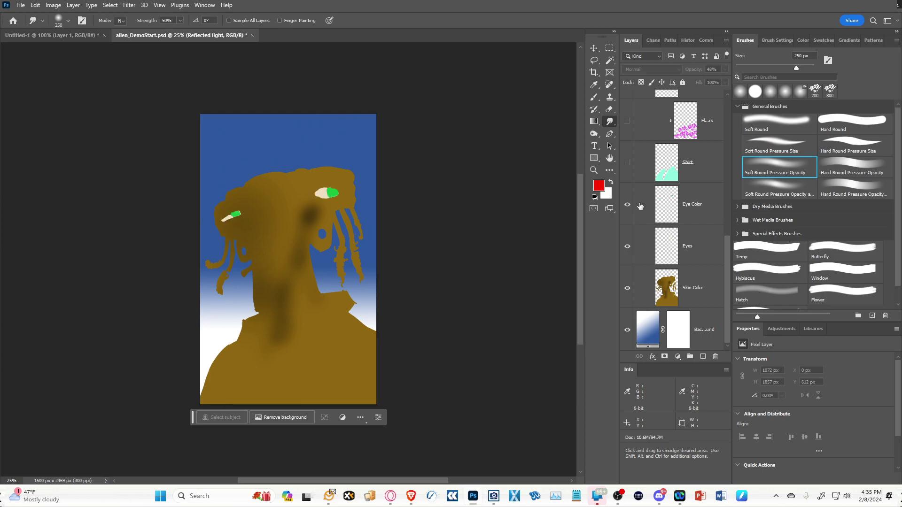
click(627, 162)
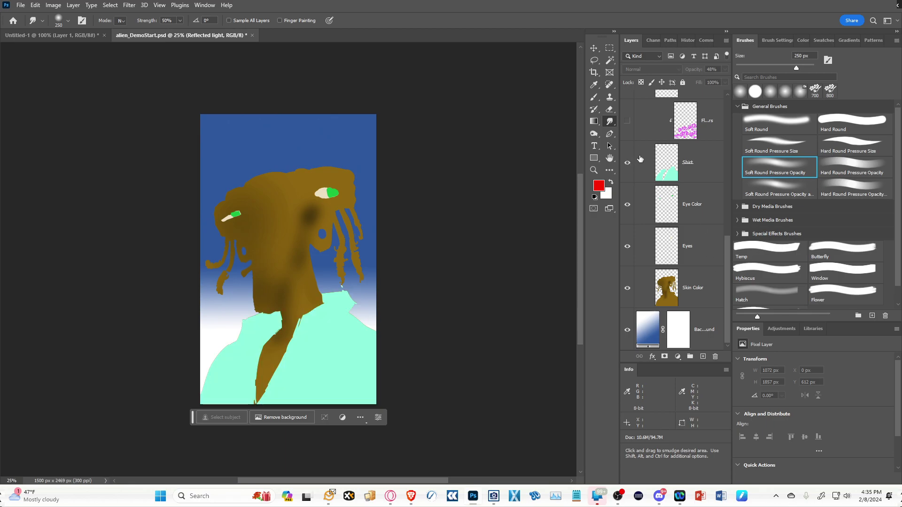
click(628, 121)
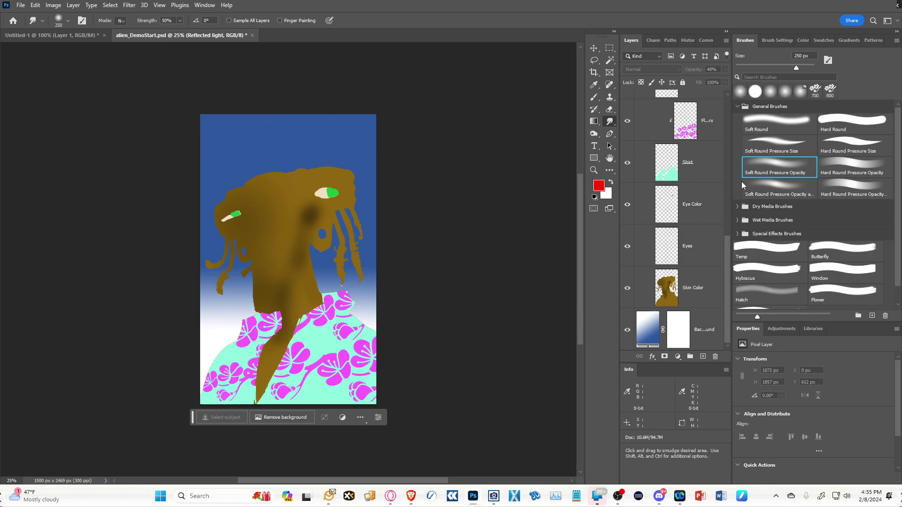
Show the Cigarette, Dreads, Drawing, Flame, clipped adjustment, Smoke and Reflected light layers one by one.
scroll(627, 248, up, 4)
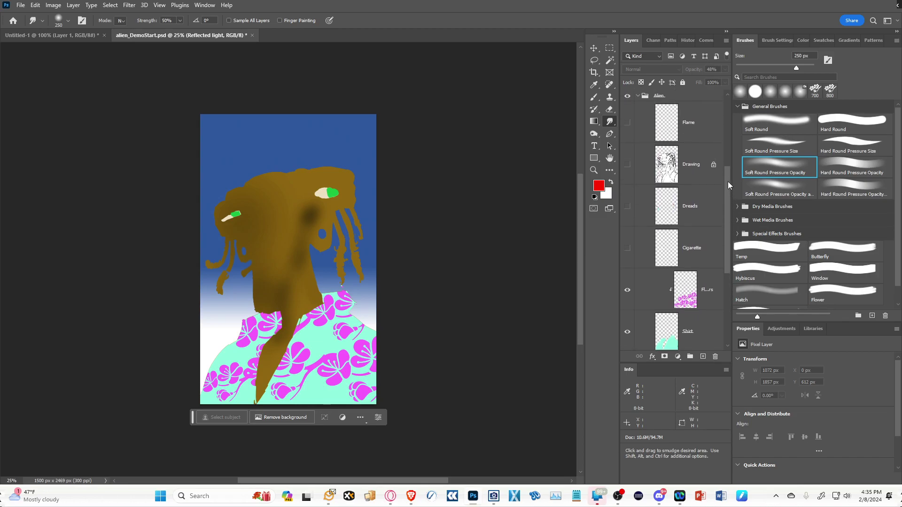
click(627, 248)
click(631, 207)
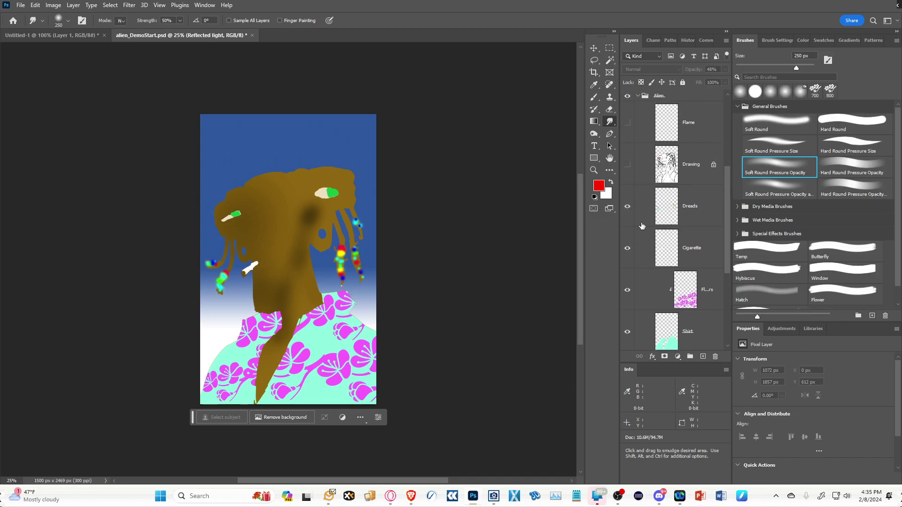
click(634, 162)
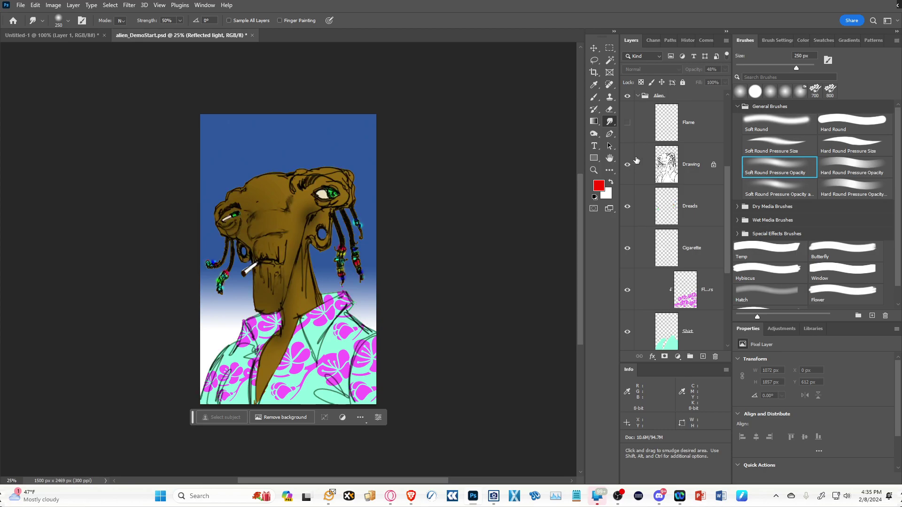
scroll(727, 181, up, 3)
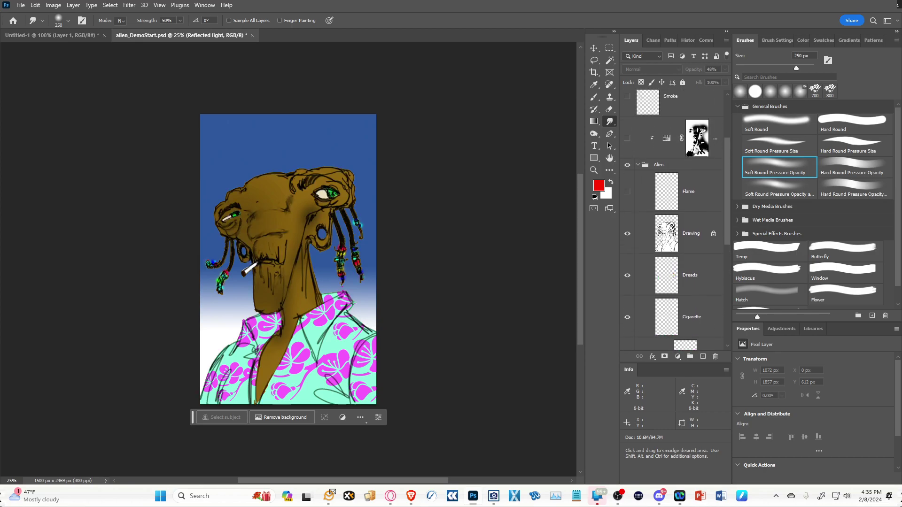
click(627, 191)
click(628, 139)
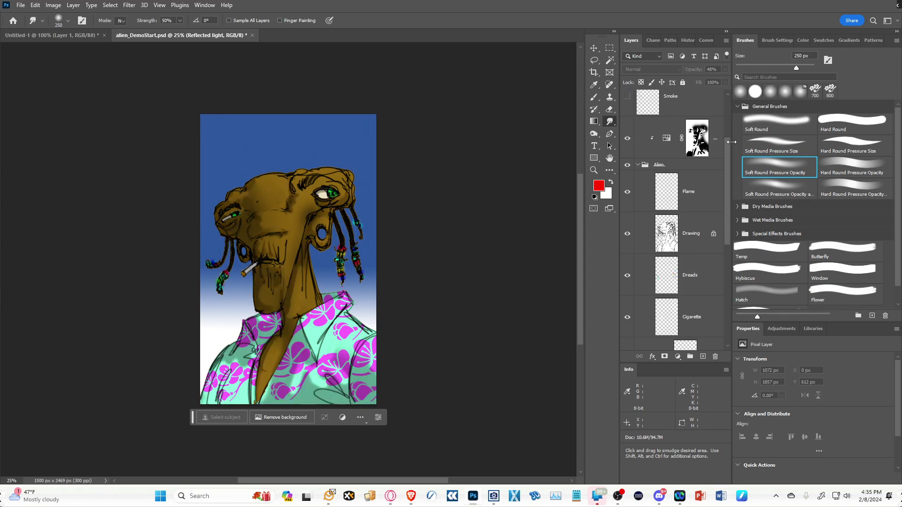
scroll(726, 162, up, 3)
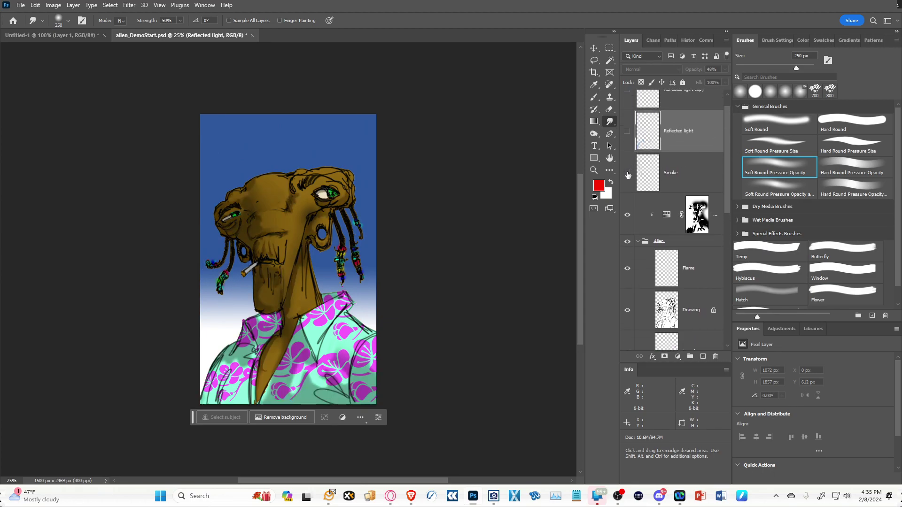
click(628, 173)
click(628, 132)
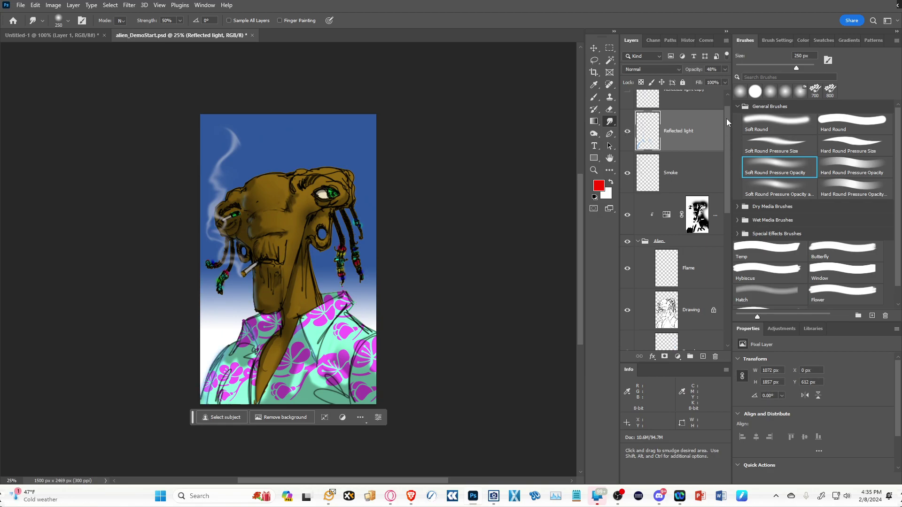
drag(727, 120, 731, 106)
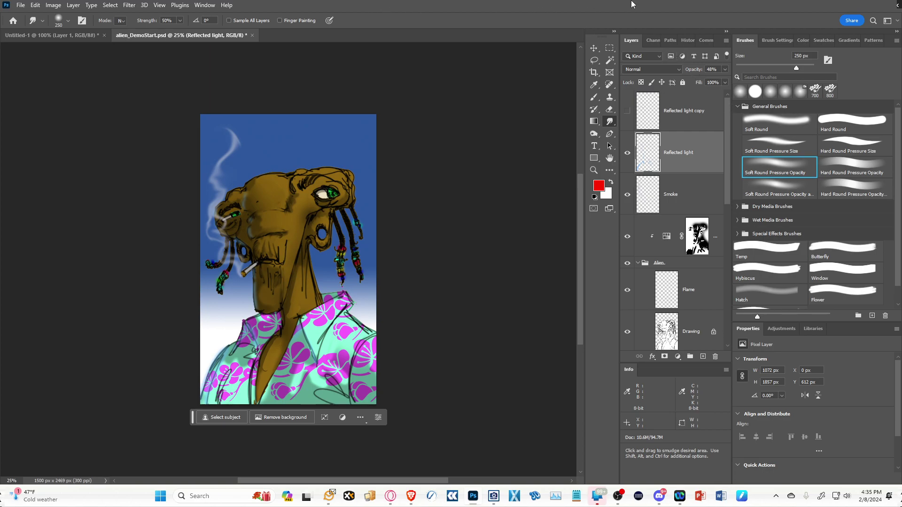
click(618, 494)
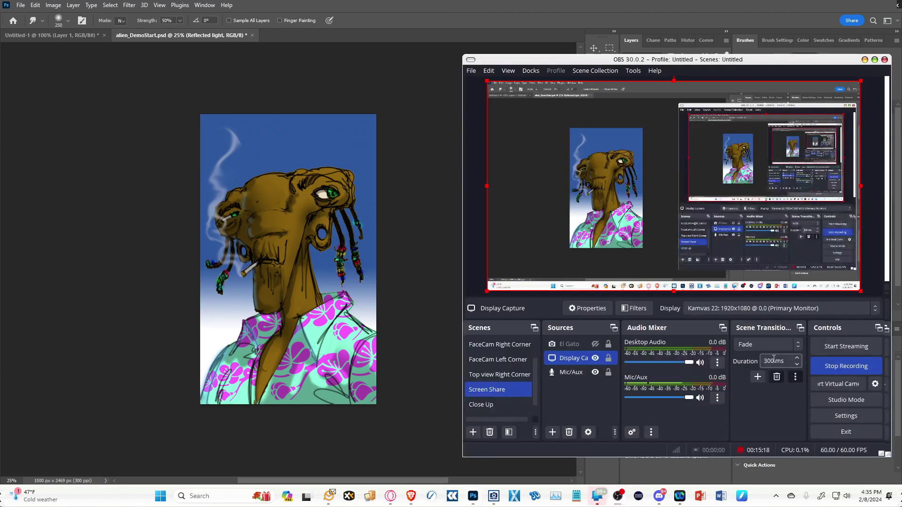